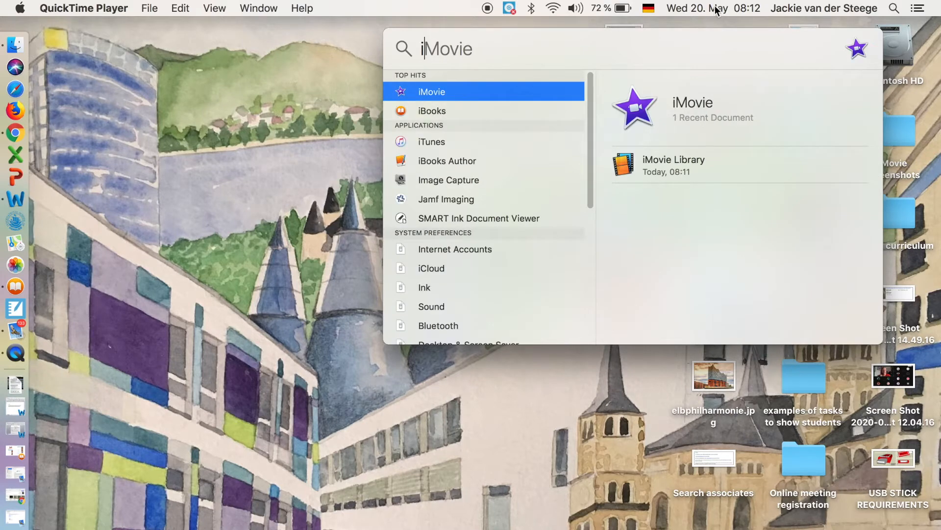
Step: Open iMovie and create a new movie project
click(428, 92)
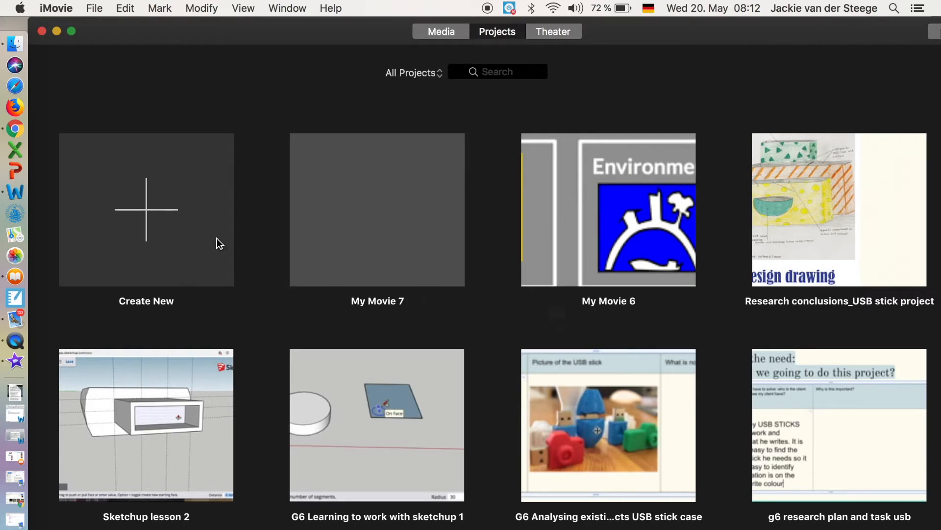
click(146, 210)
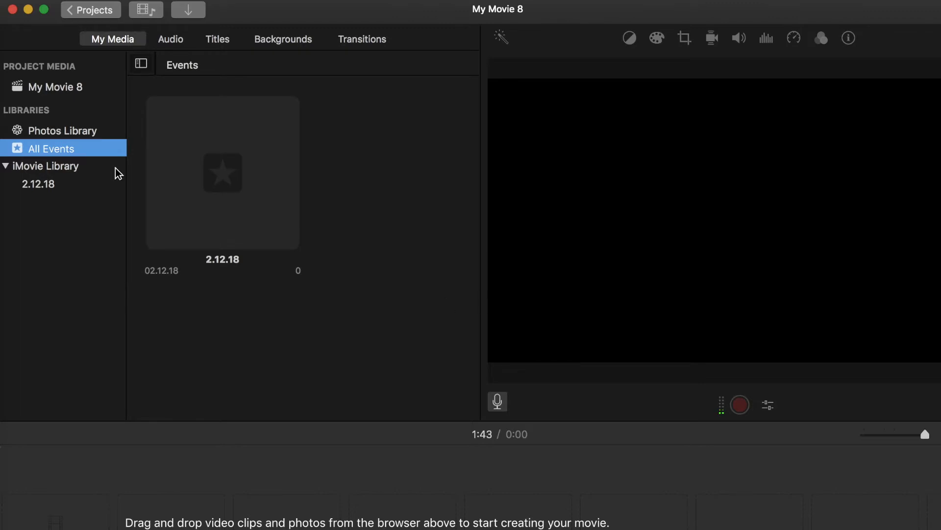
Step: Start a media import into the My Movie 8 project media and choose Desktop as the source location
click(54, 92)
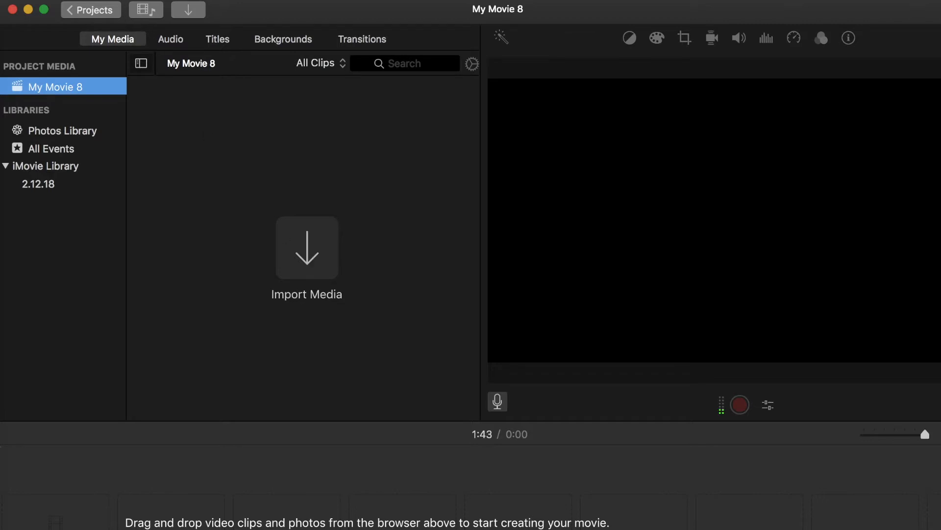
click(55, 1)
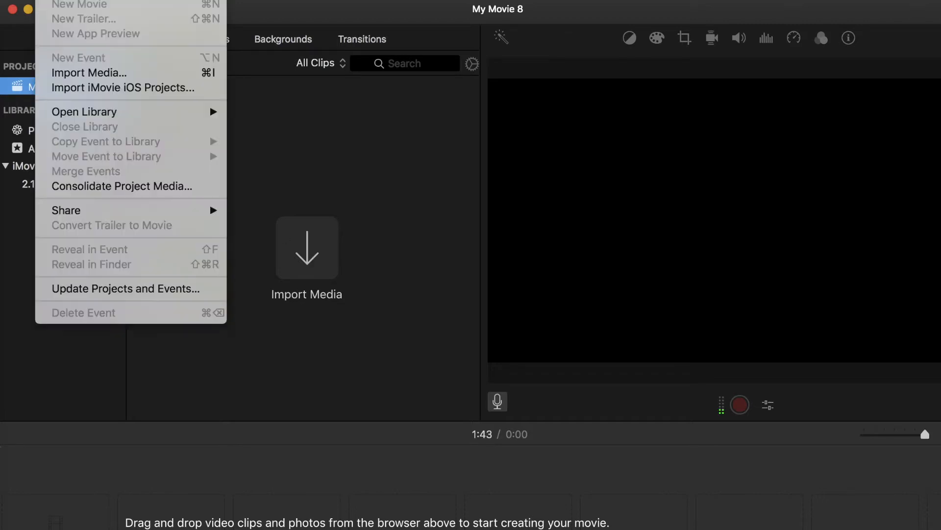
click(91, 75)
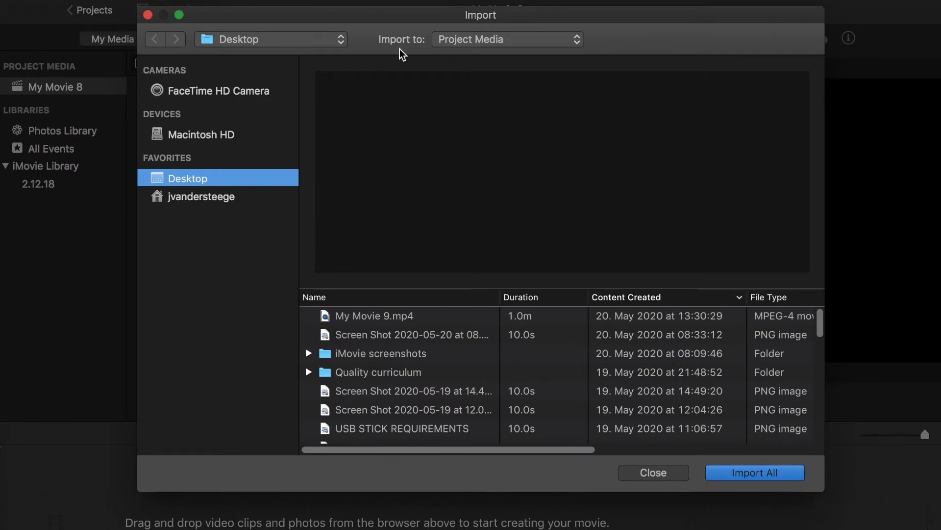
click(341, 39)
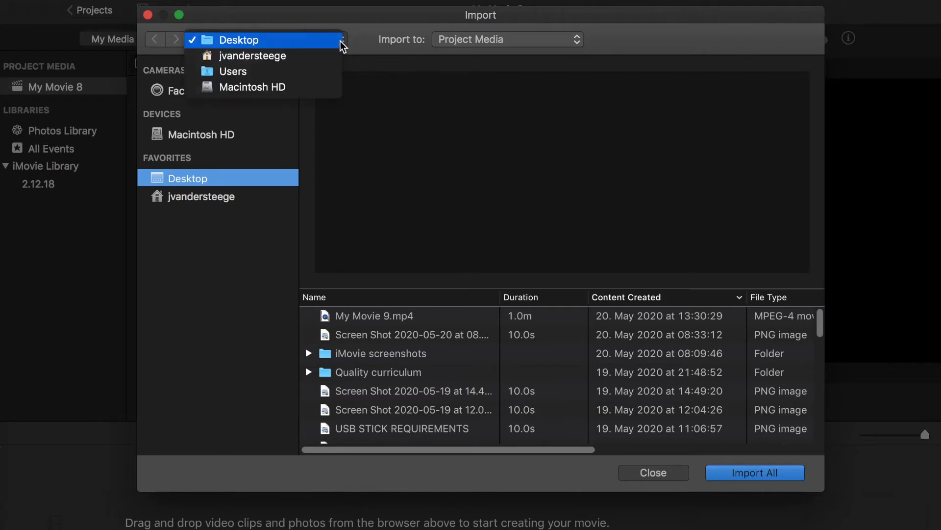
click(341, 43)
click(189, 198)
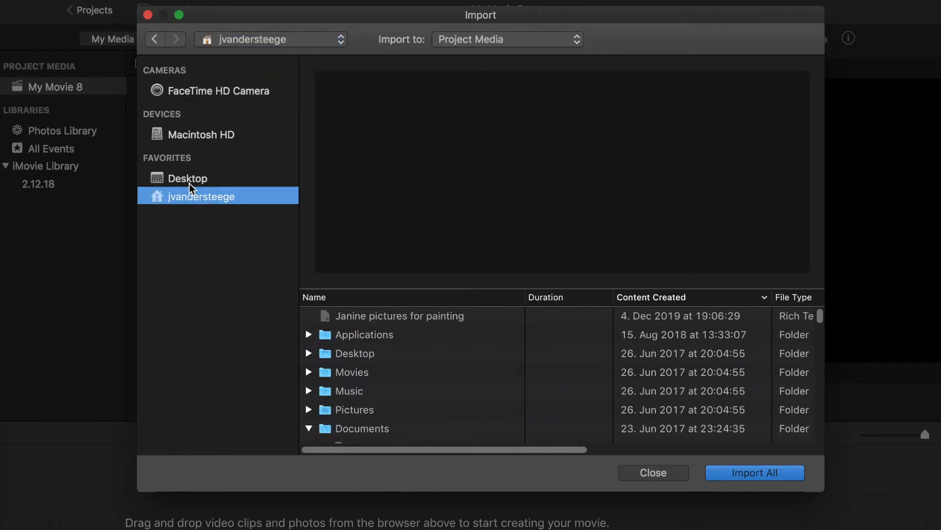
click(189, 181)
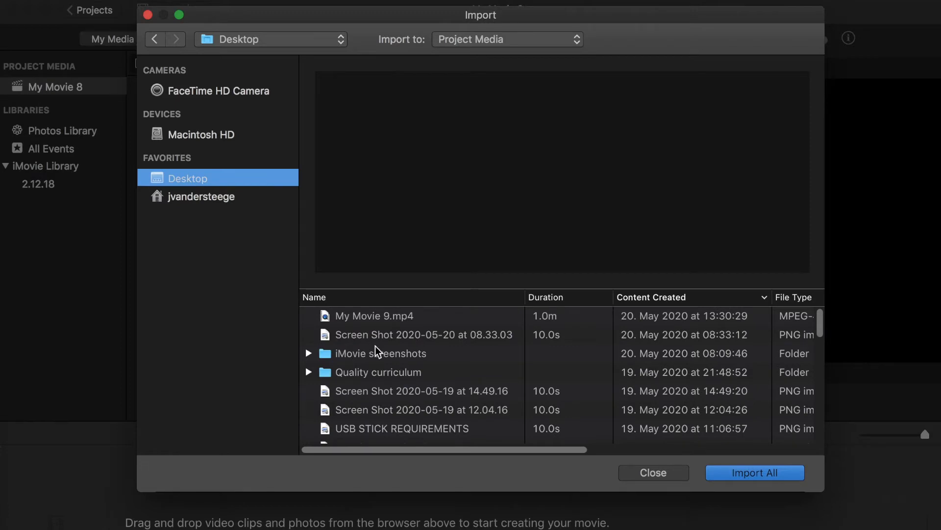
Step: Look through the iMovie screenshots folder and import the whole folder into the project media
click(309, 353)
scroll(422, 346, down, 5)
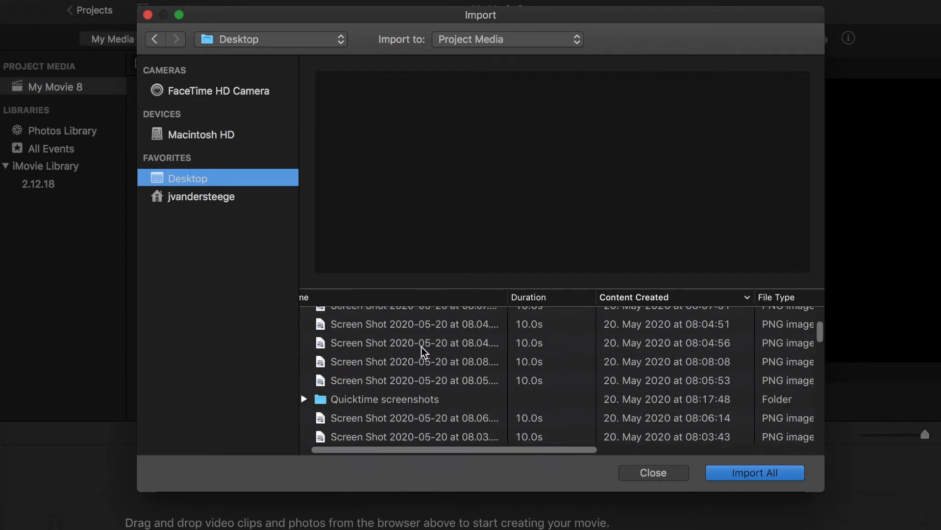
scroll(421, 346, up, 5)
scroll(383, 347, up, 1)
click(309, 343)
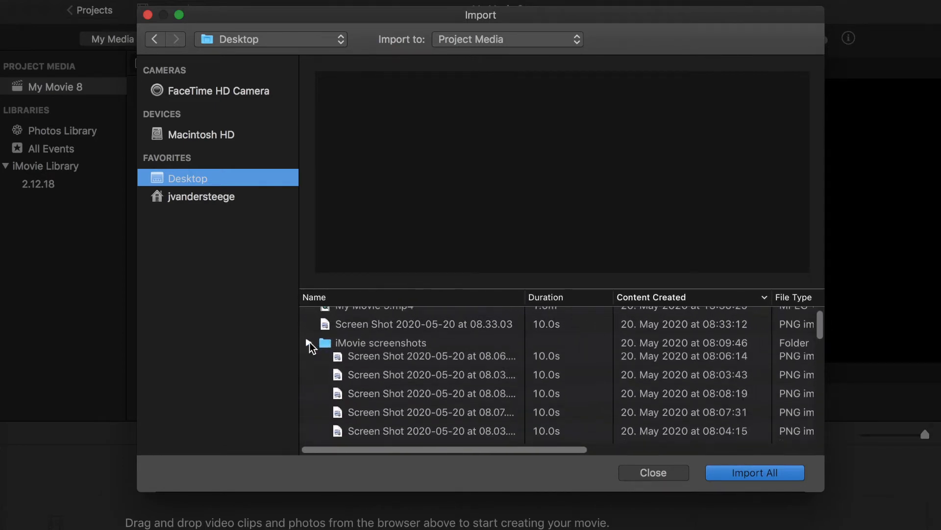
click(336, 343)
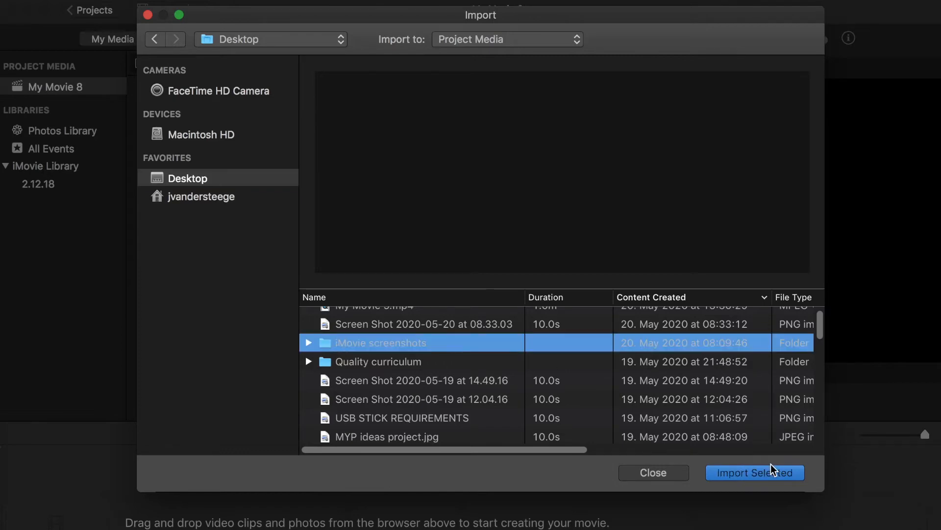
click(785, 473)
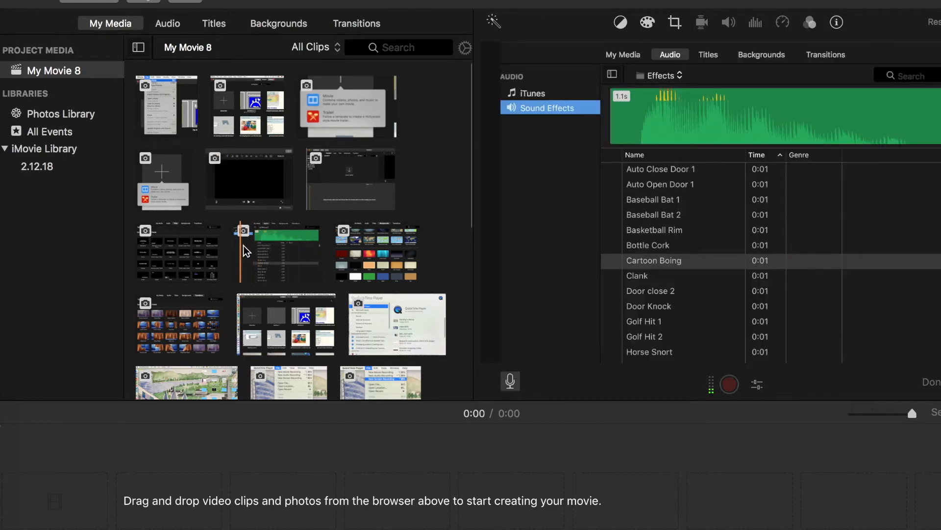
Step: Try adding the full 48.5 s screen recording to the timeline two different ways, deleting it from the timeline each time
scroll(287, 250, down, 2)
scroll(287, 253, down, 5)
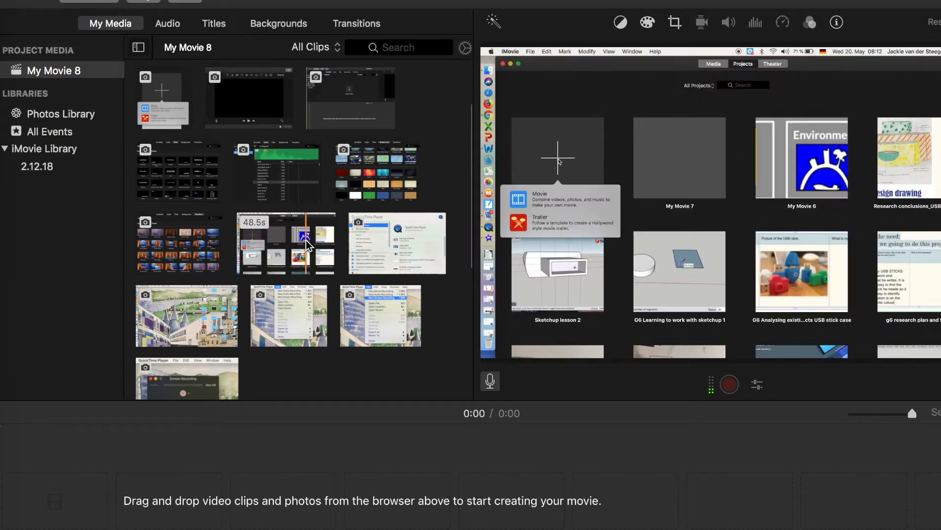
click(308, 244)
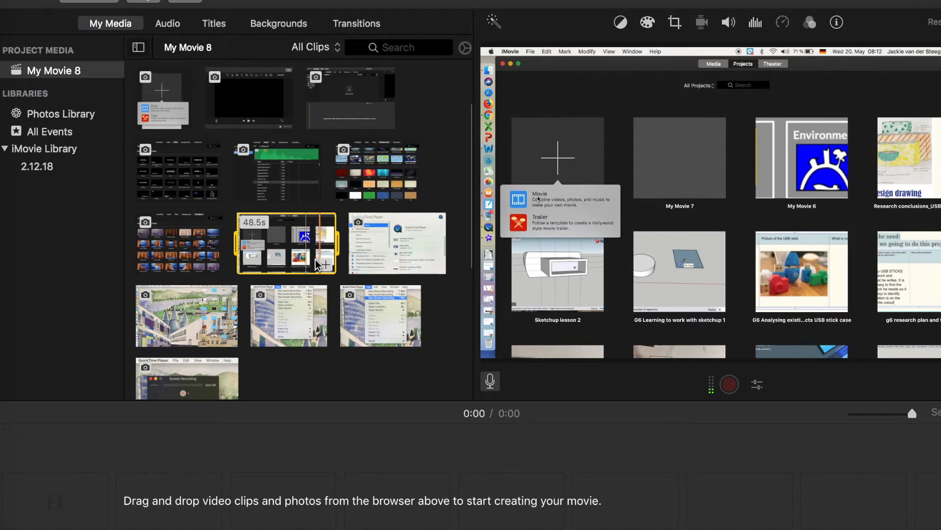
click(327, 265)
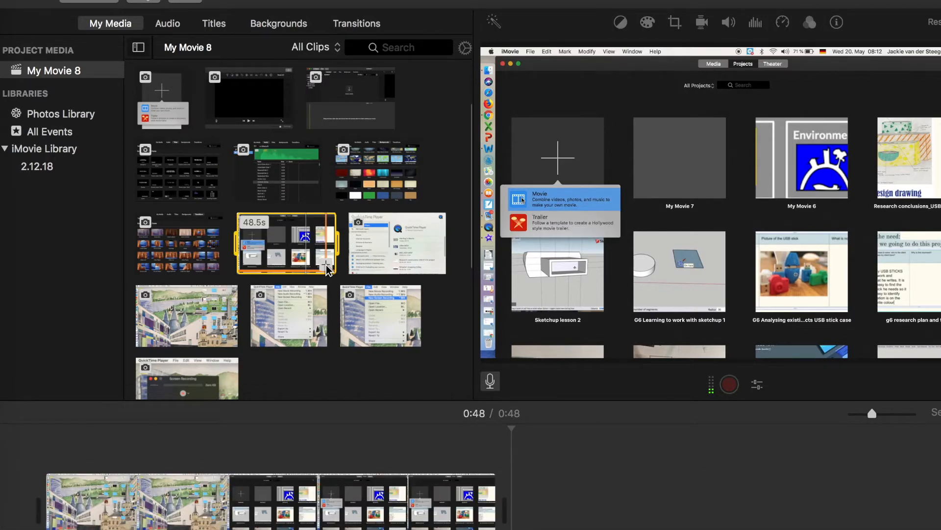
click(226, 497)
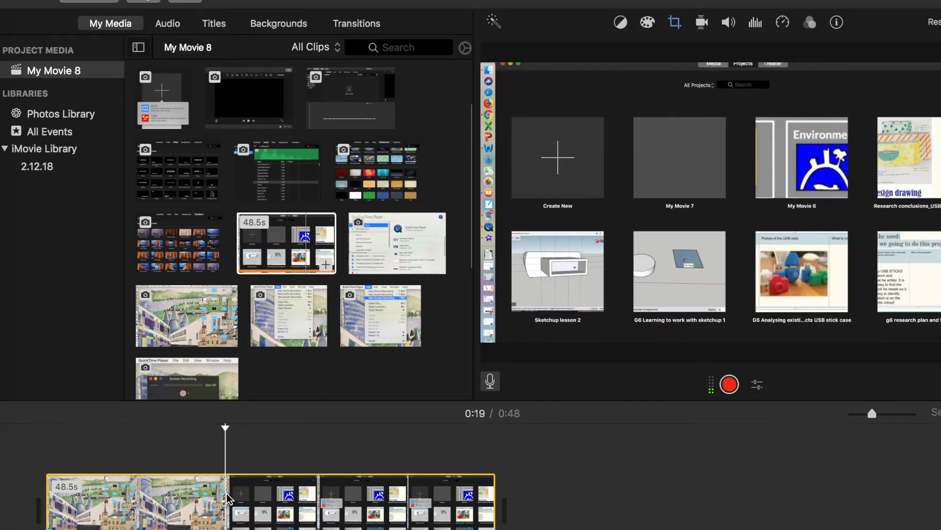
key(Delete)
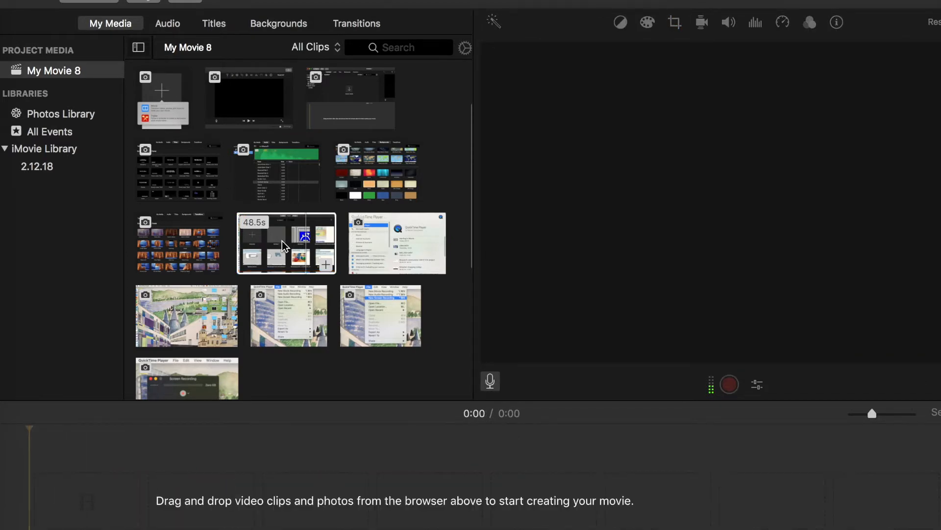
drag(282, 245, 247, 508)
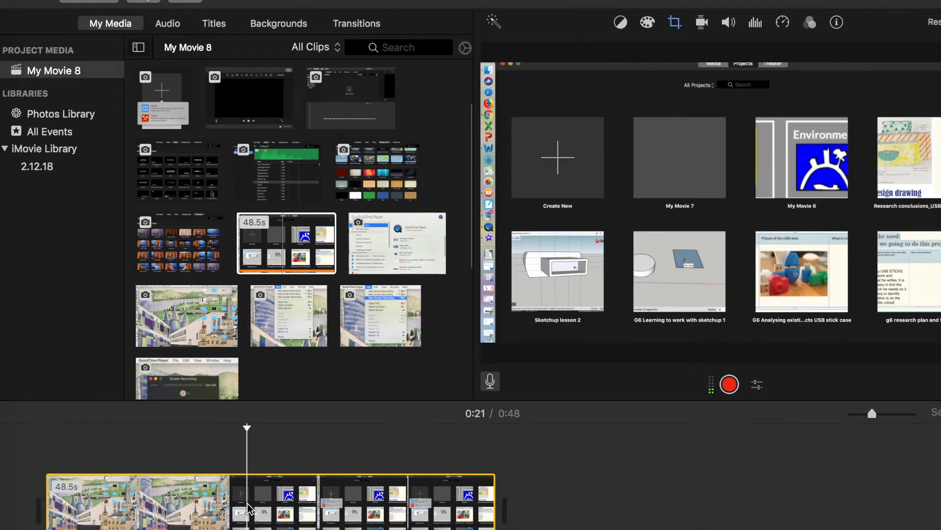
key(Delete)
Step: Select about 34 s from the middle of the 48.5 s screen recording and add that portion to the timeline
click(252, 250)
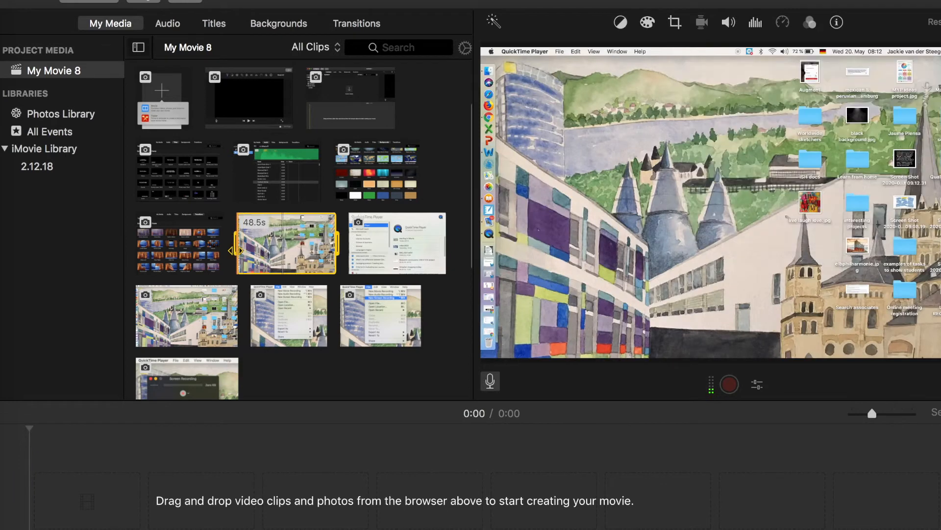
drag(251, 245, 262, 245)
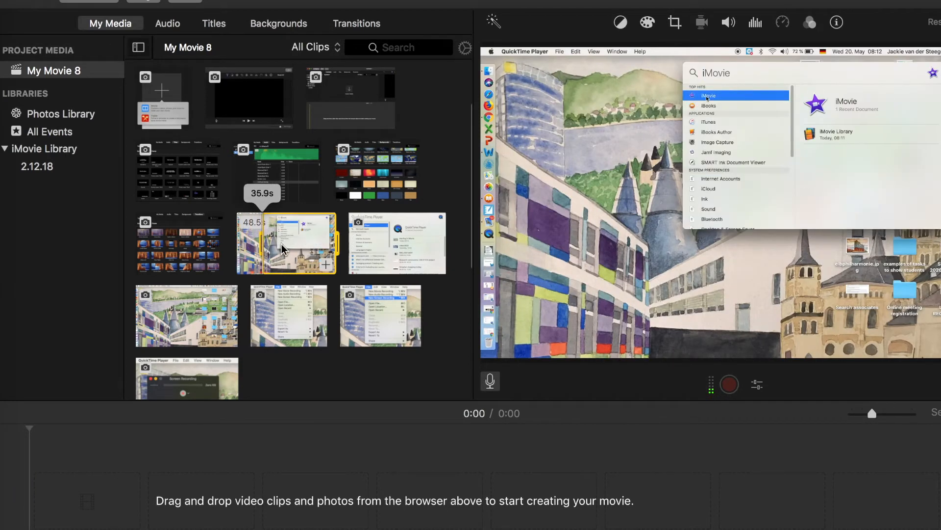
drag(337, 245, 323, 244)
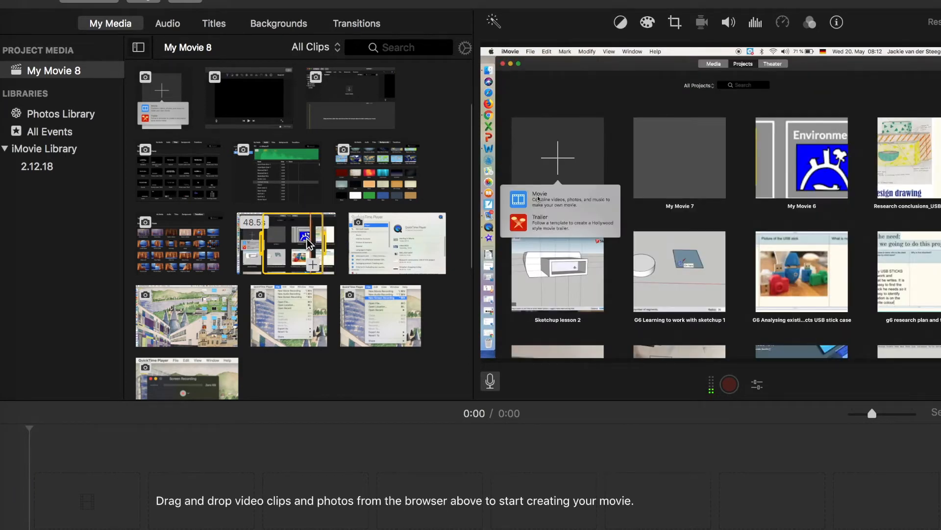
click(313, 264)
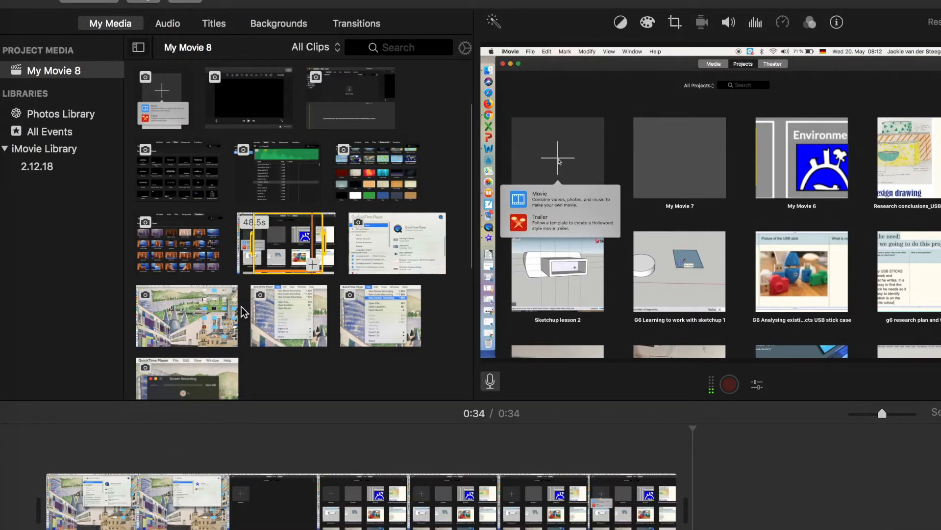
Step: Append the six consecutive screenshots from the black viewer image through the Transitions image to the end of the timeline
click(196, 265)
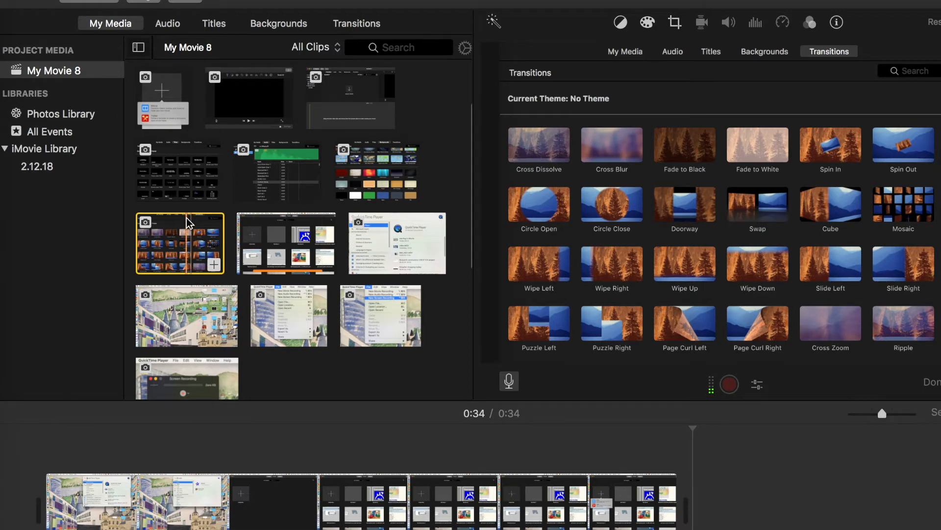
shift+click(189, 181)
shift+click(253, 105)
drag(253, 105, 721, 505)
scroll(721, 505, right, 10)
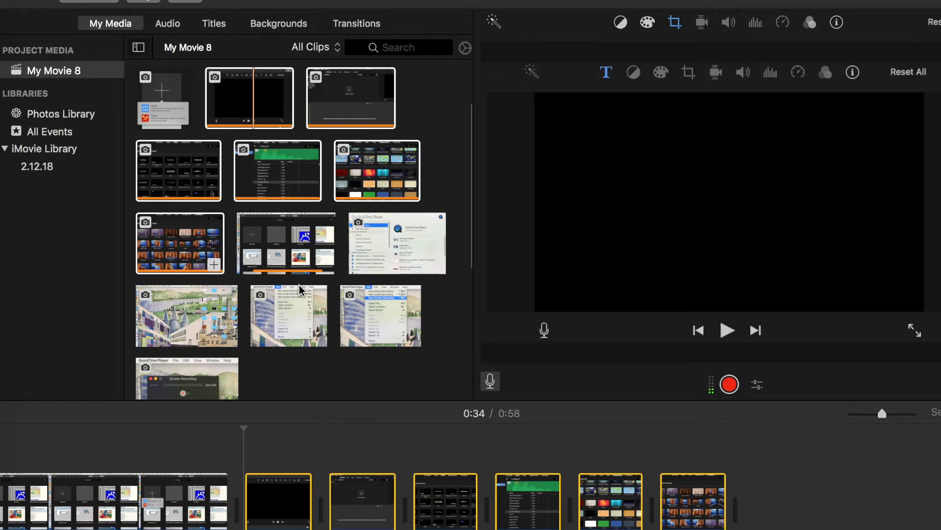
Step: Insert the QuickTime Player search screenshot into the timeline directly after the black viewer still
key(super+space)
text(q)
drag(389, 236, 319, 502)
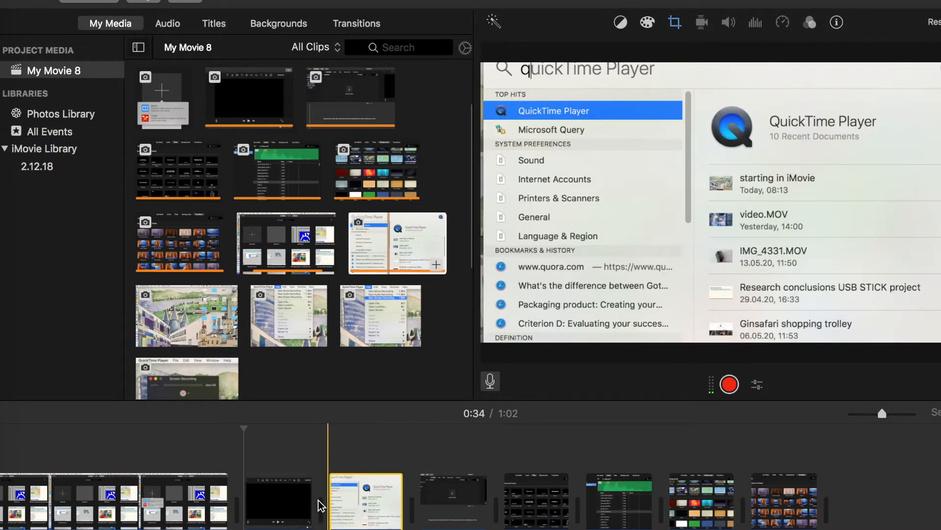
scroll(320, 504, left, 10)
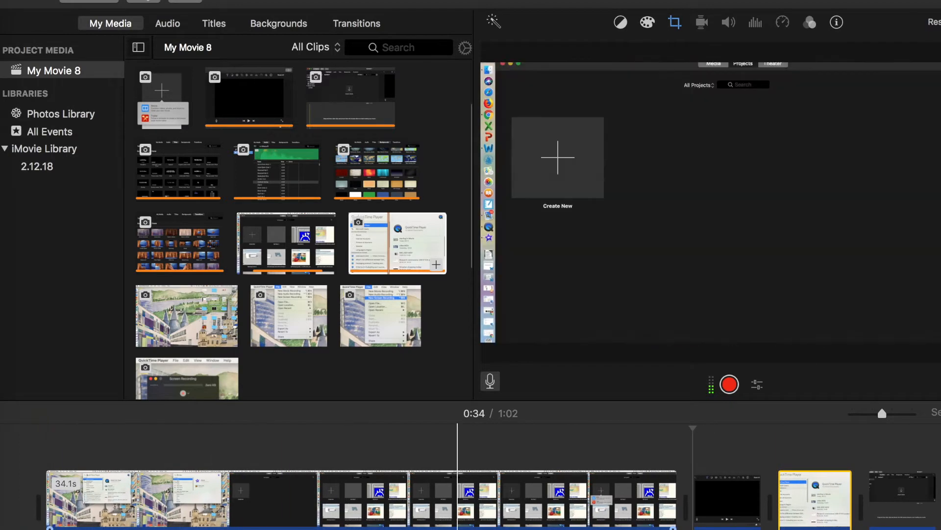
scroll(910, 517, right, 2)
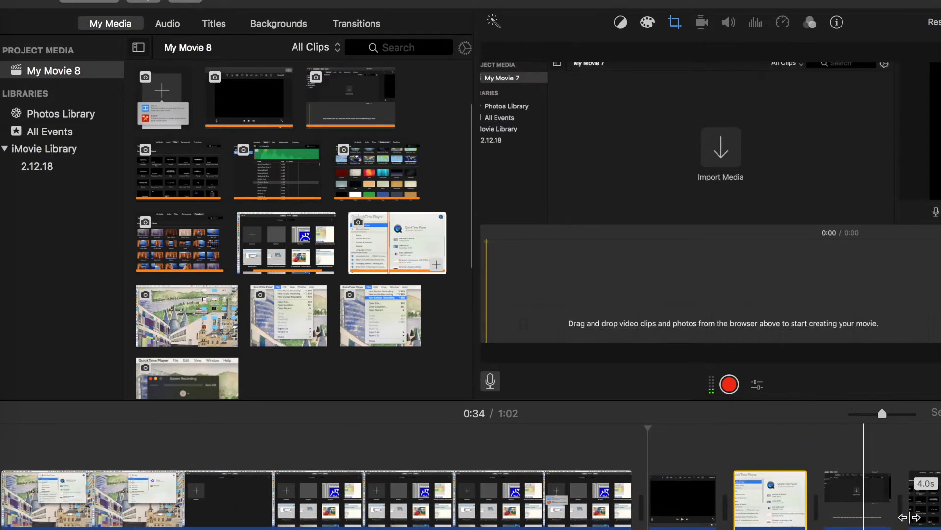
scroll(909, 518, right, 2)
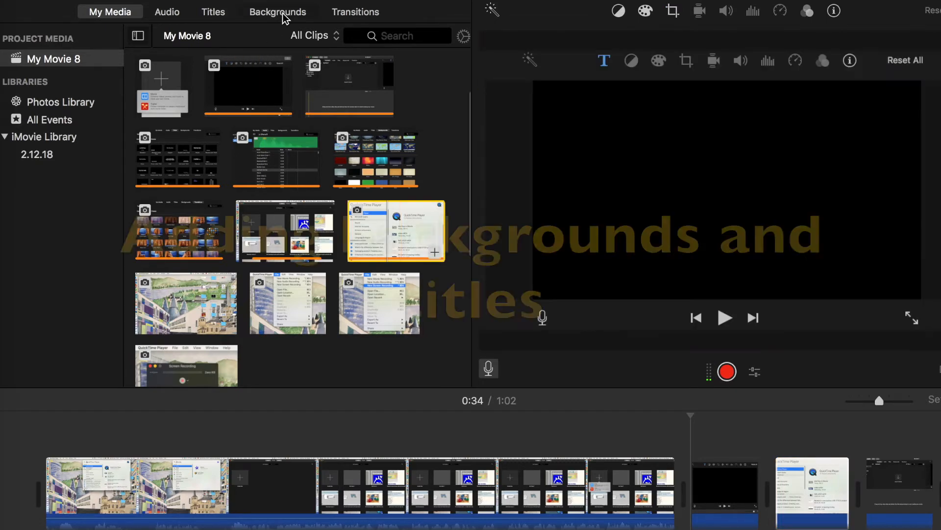
Step: Place the Industrial background at the start of the timeline and extend it to 4.5 s
click(284, 16)
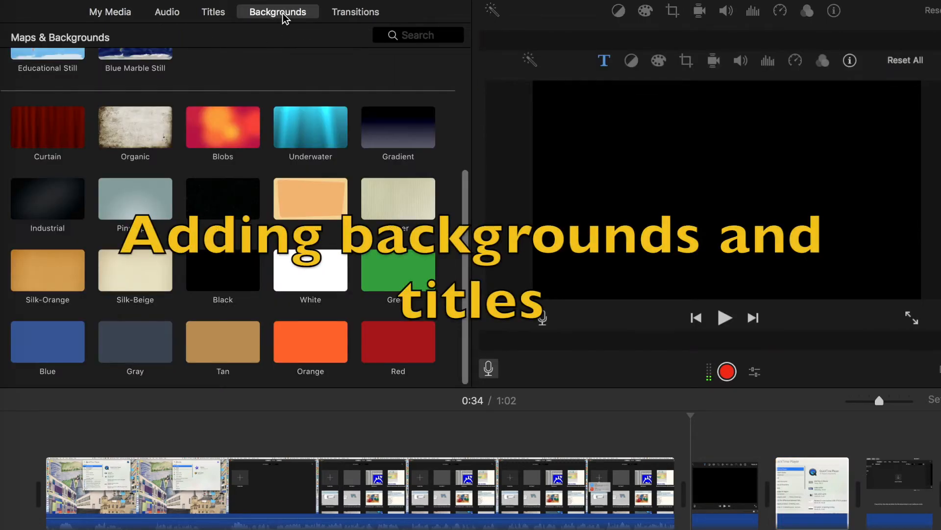
scroll(237, 142, up, 5)
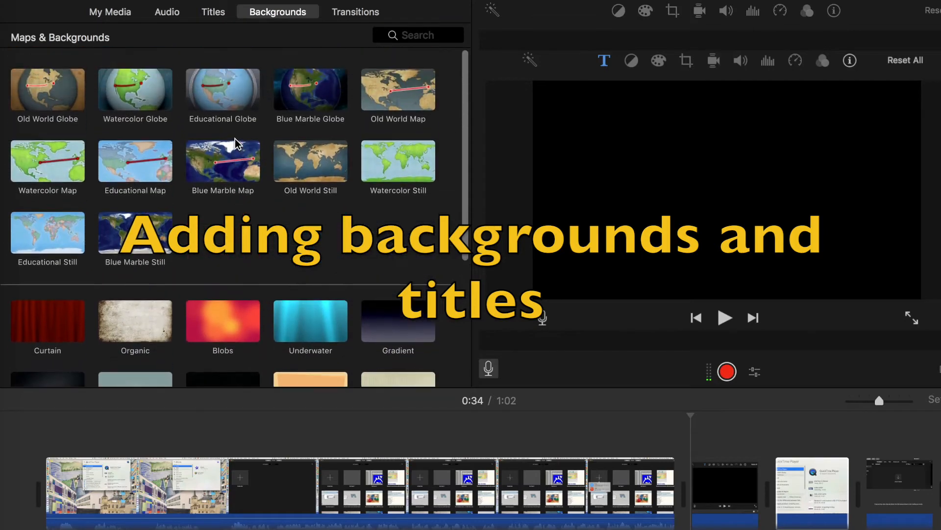
scroll(237, 143, down, 5)
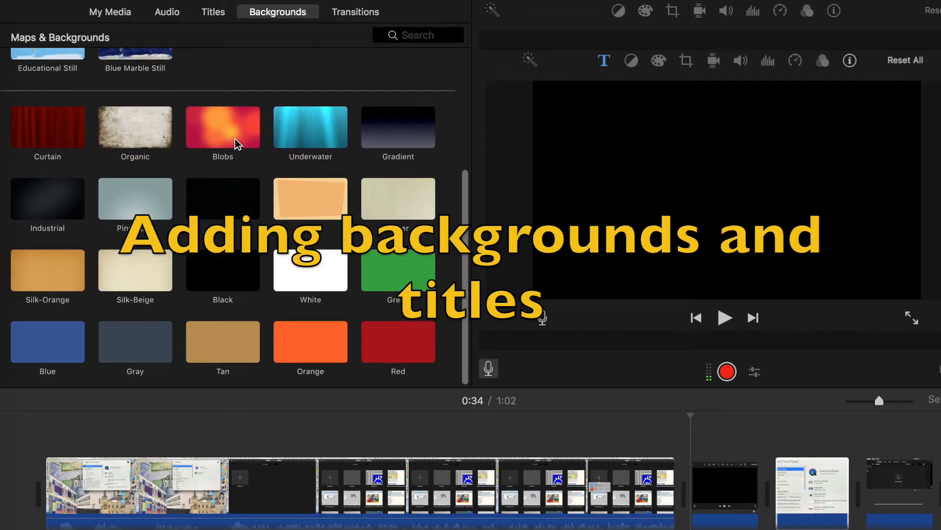
click(64, 203)
drag(63, 204, 49, 486)
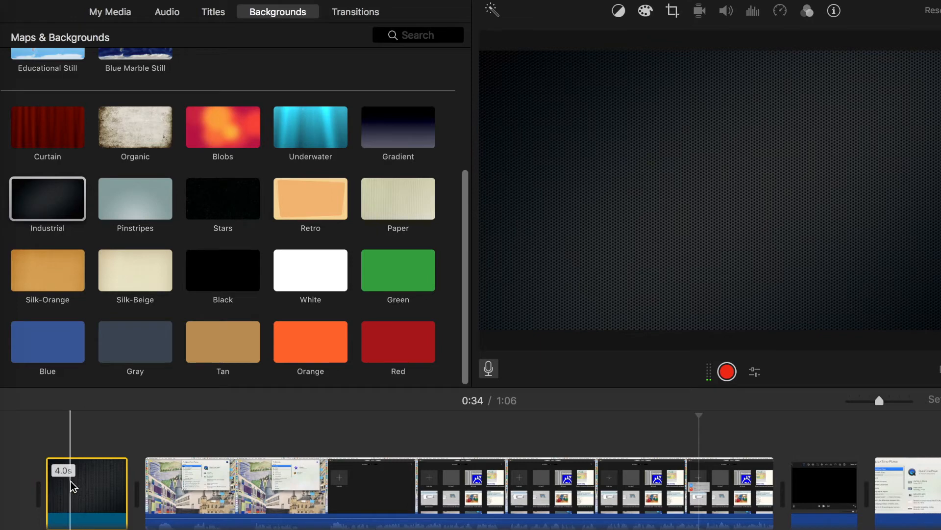
mouse_move(121, 494)
mouse_down()
mouse_move(167, 494)
mouse_move(133, 494)
mouse_up()
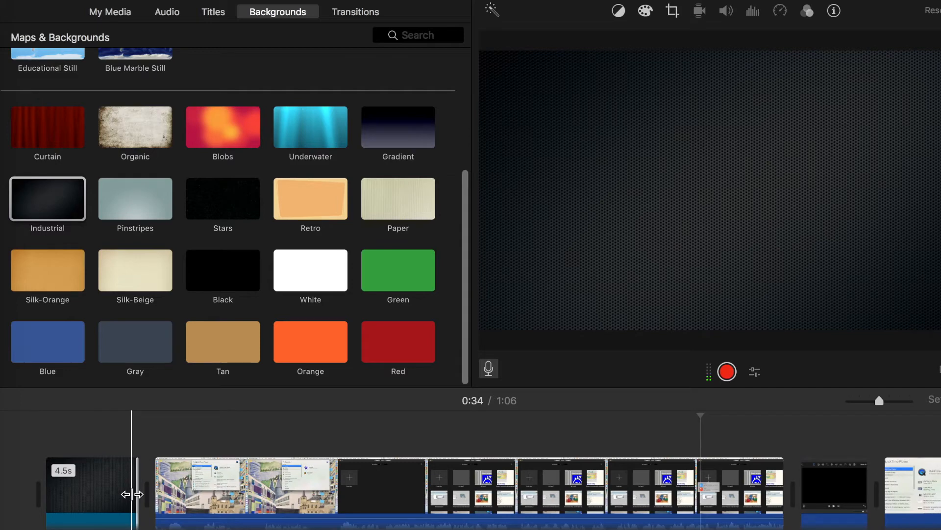
Step: Add the Centered title above the opening Industrial background clip
click(216, 14)
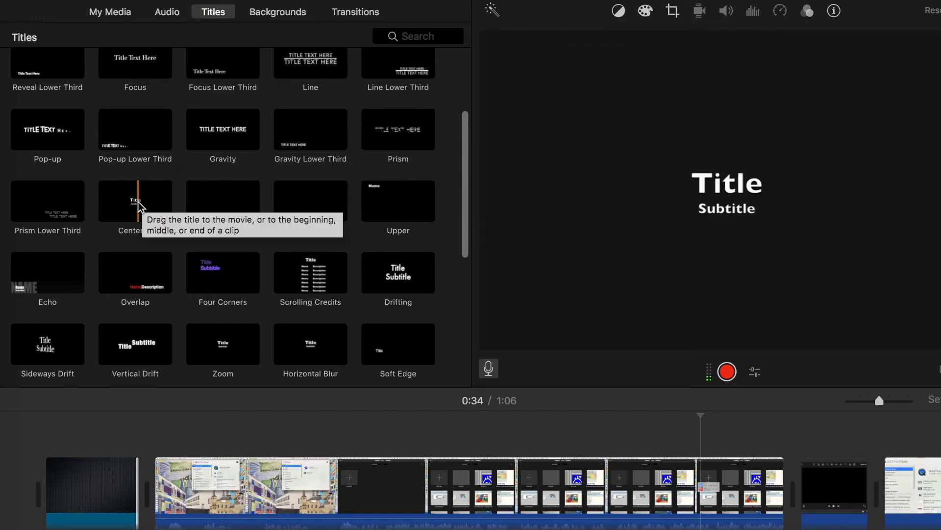
drag(140, 206, 57, 433)
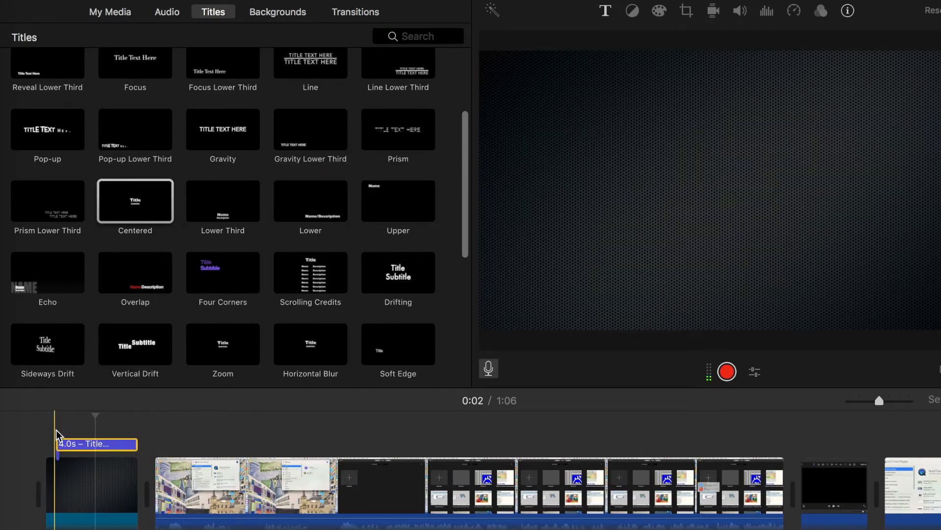
Step: Replace the Centered title's placeholder text with "Creating films in imovie" and remove the subtitle
click(105, 449)
click(717, 198)
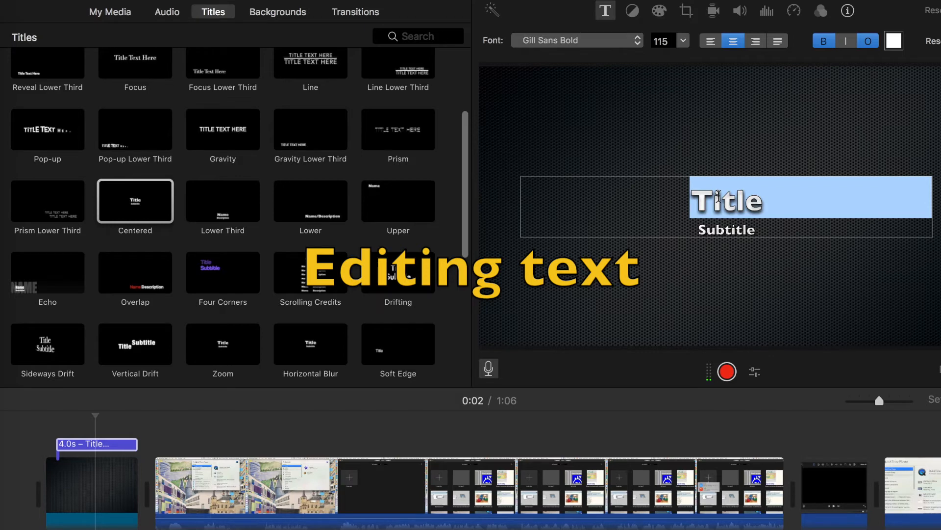
text(Creating films ini)
key(BackSpace)
text(imovie)
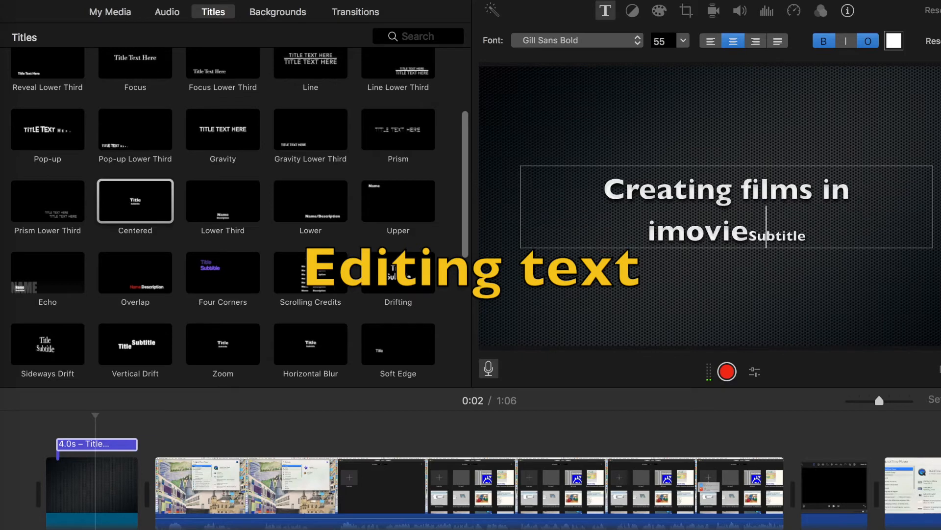
Step: Set the whole title text to size 102 and colour it golden yellow, and play the opening to check it
triple_click(692, 210)
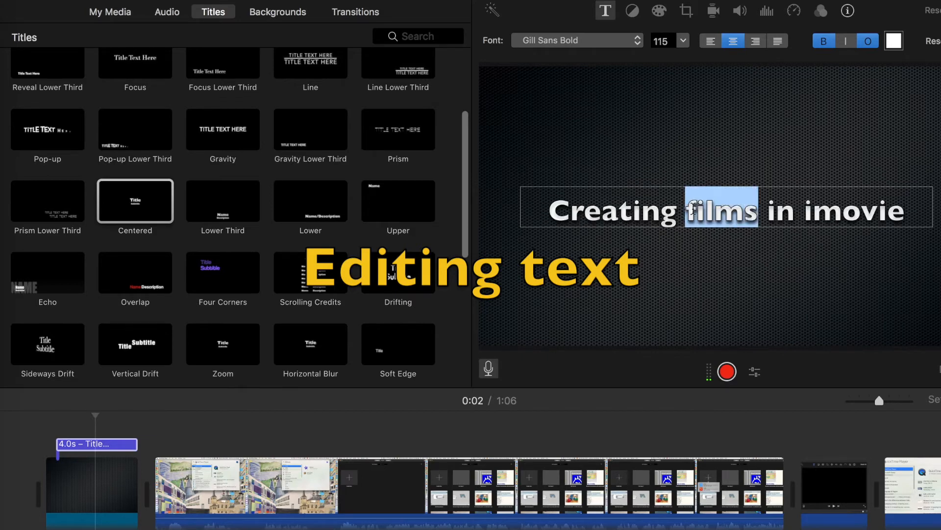
click(685, 39)
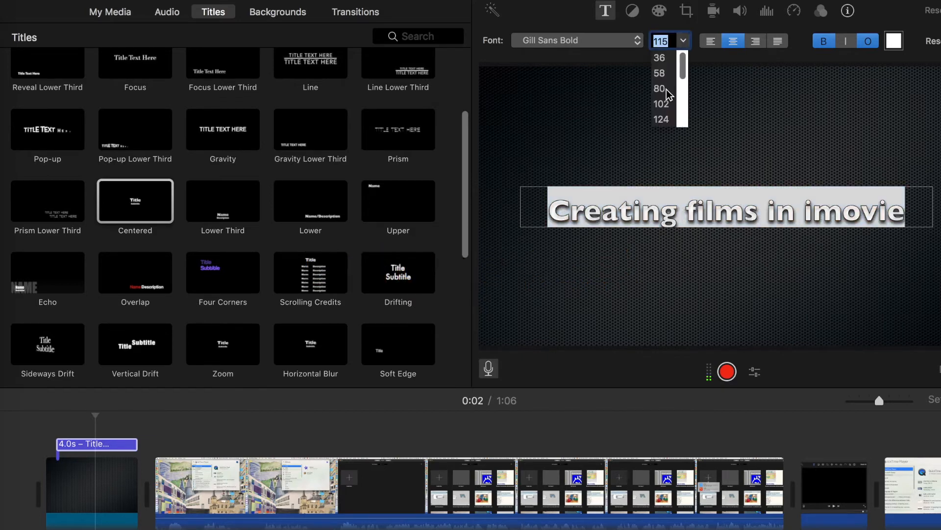
click(661, 104)
click(894, 41)
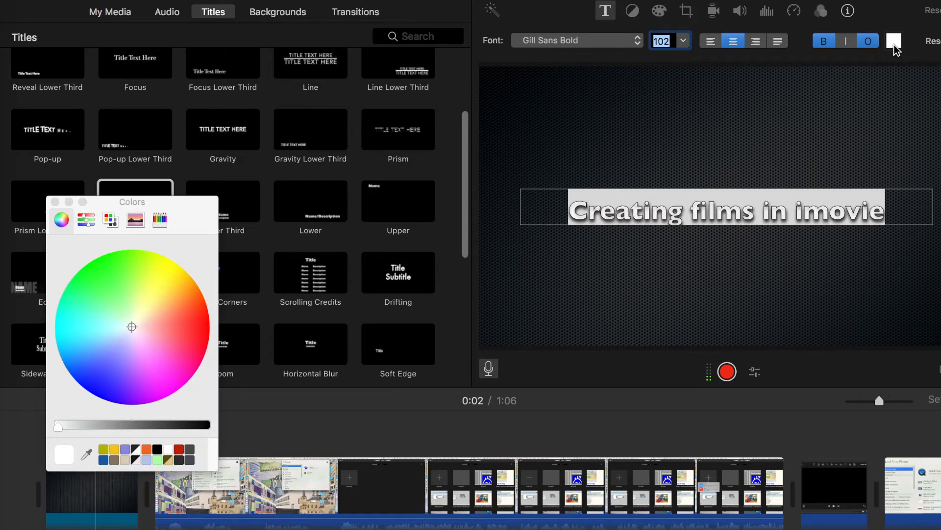
click(114, 449)
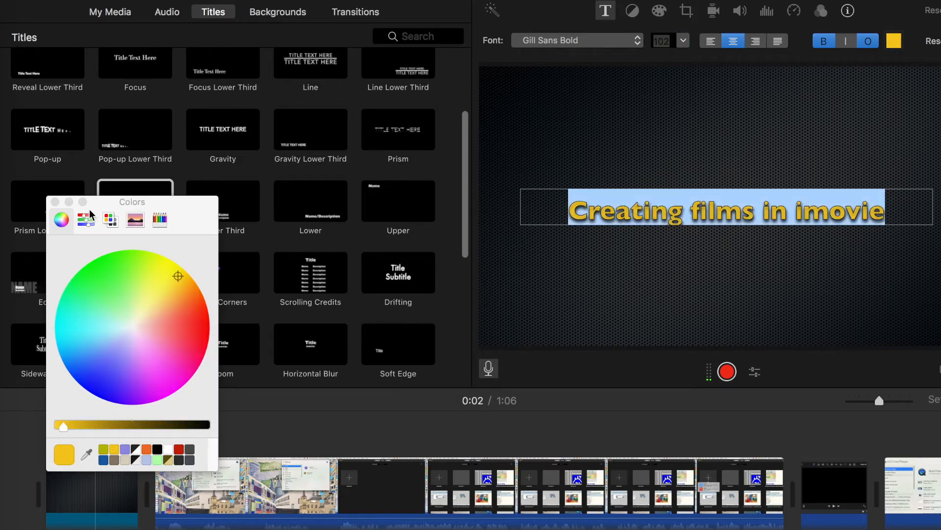
click(55, 202)
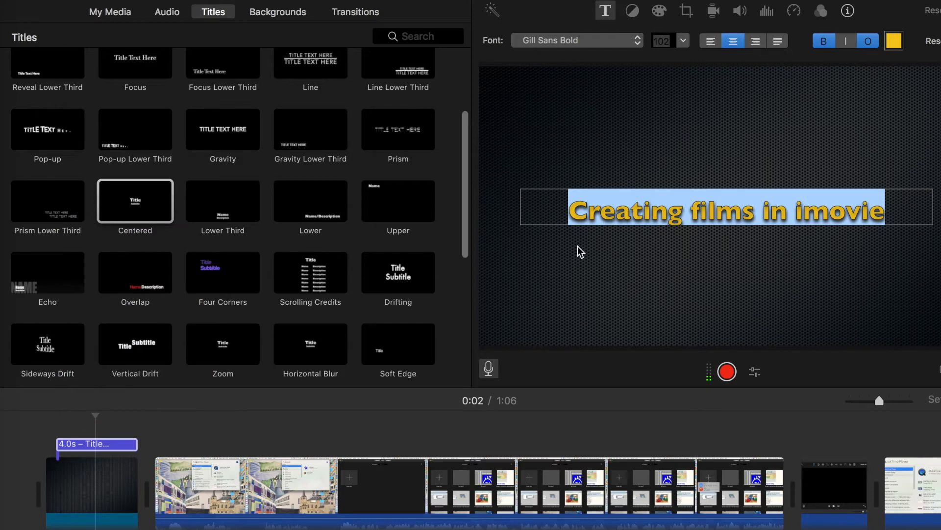
click(43, 486)
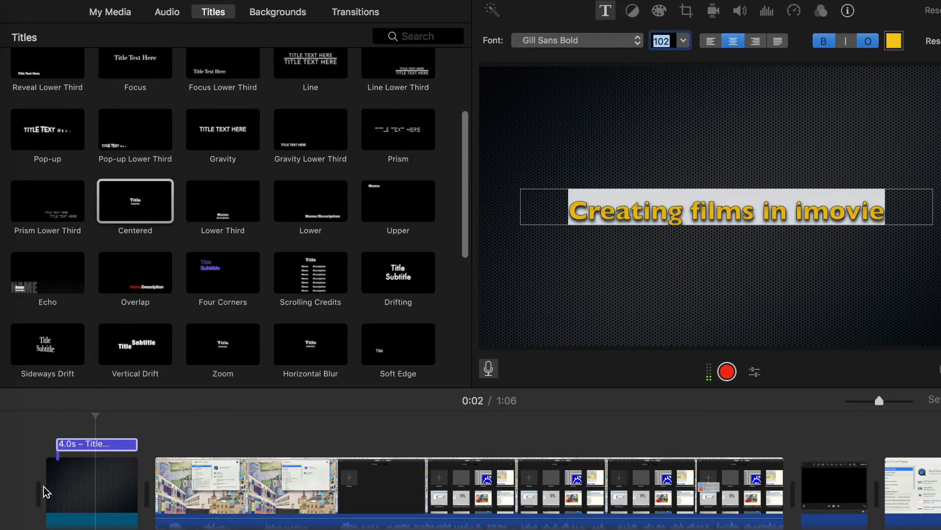
key(space)
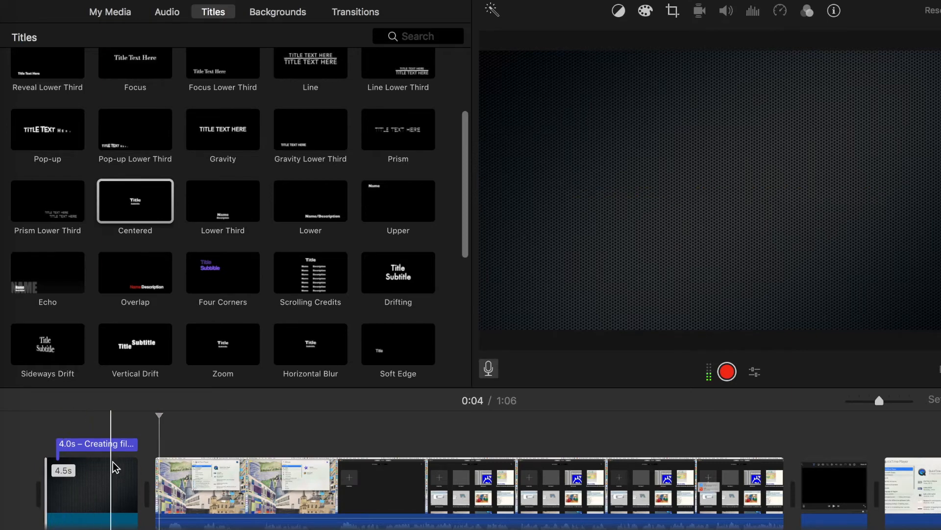
Step: Extend the title to 4.2 s so that it overlaps the start of the screen recording
click(111, 444)
drag(136, 443, 159, 446)
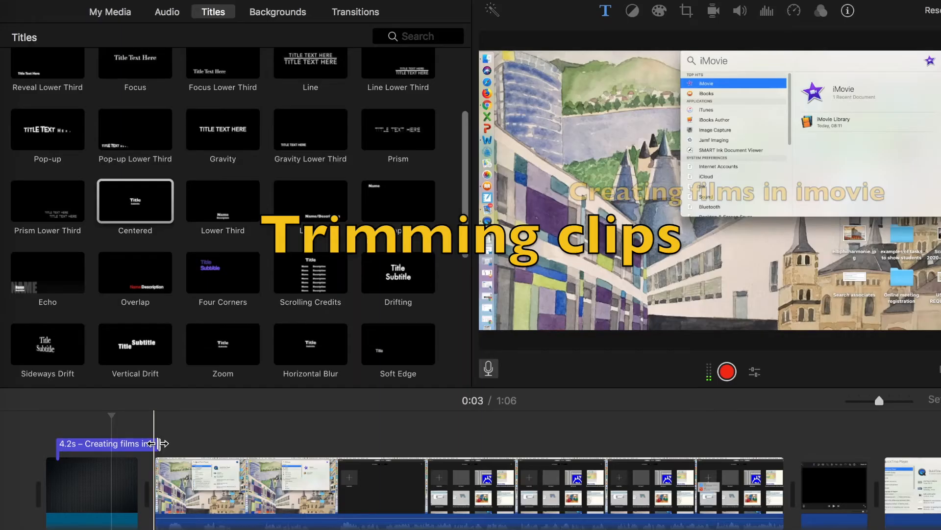
Step: Trim the beginning of the screen recording clip to a point just after the title ends, at about 0:05
click(169, 473)
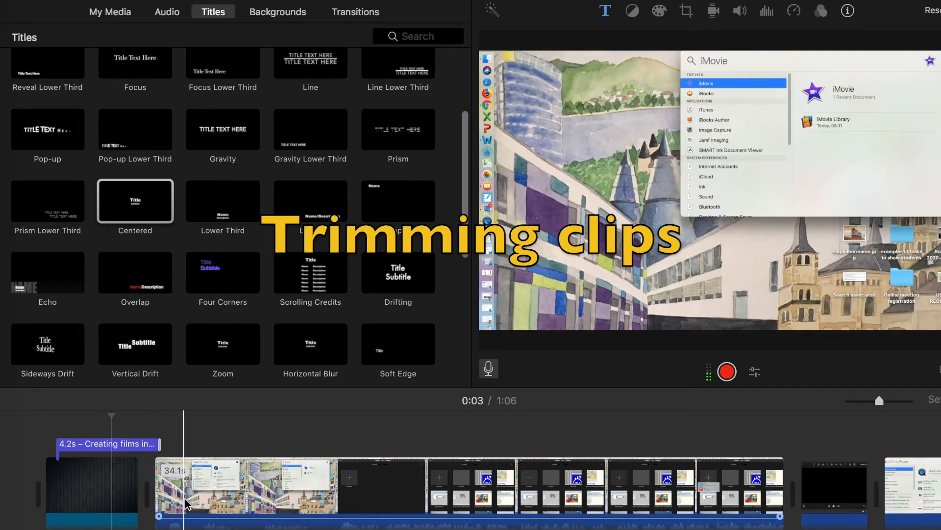
click(167, 500)
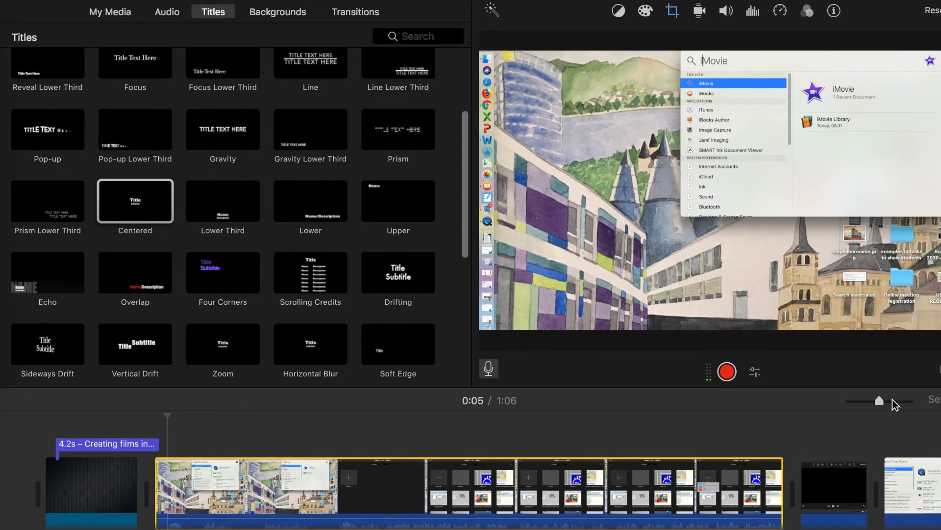
drag(881, 402, 899, 403)
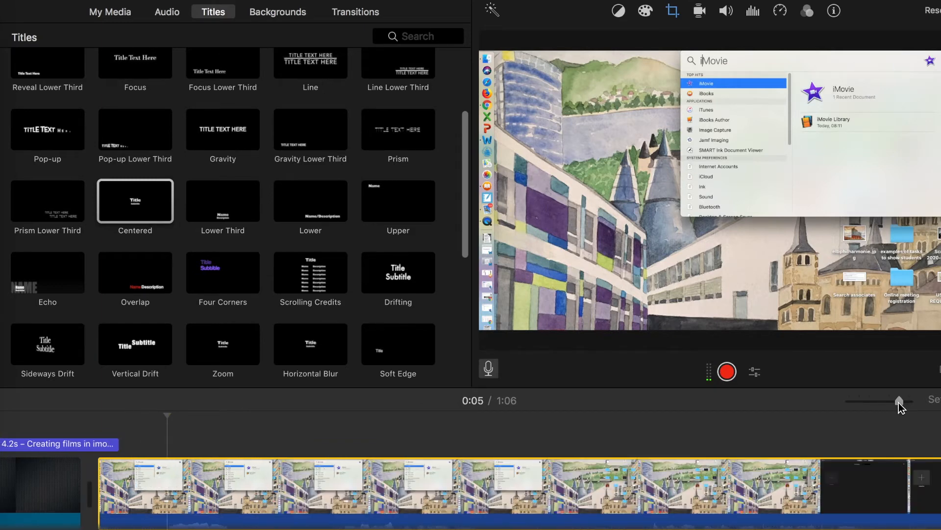
scroll(804, 486, left, 10)
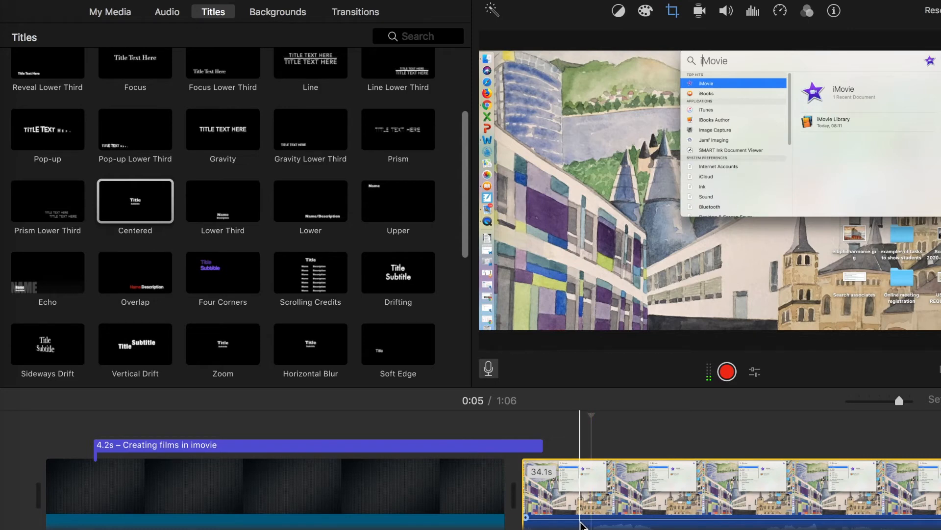
click(579, 524)
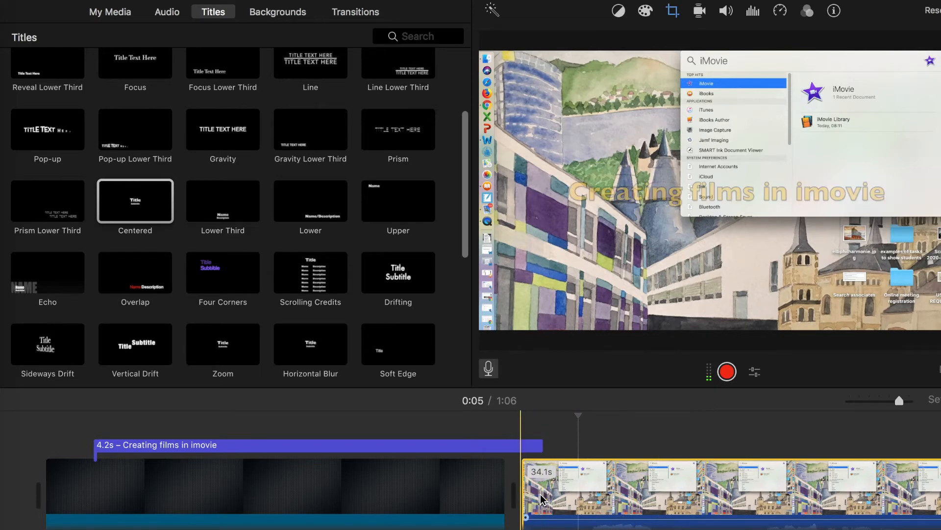
drag(522, 495, 578, 492)
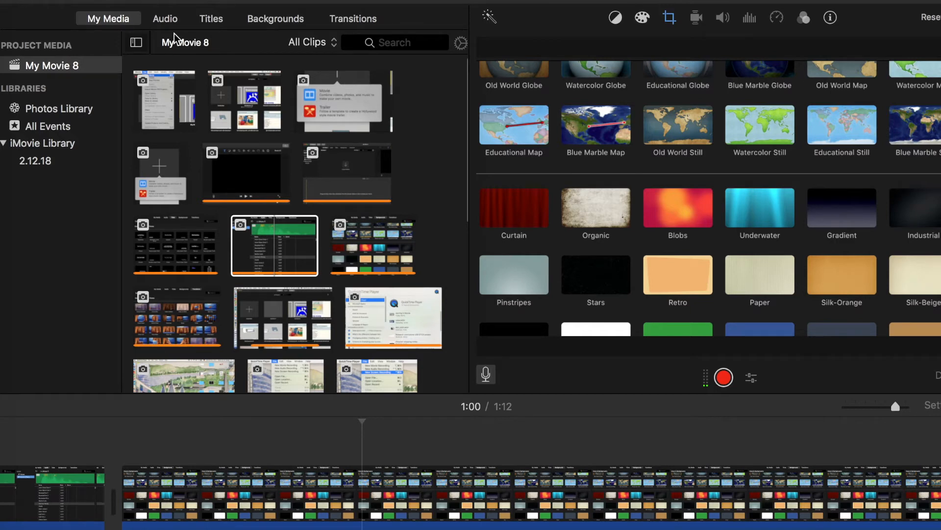
Step: Preview the Cartoon Boing sound effect and the Lotus and Jaracanda jingles in the audio library
click(166, 21)
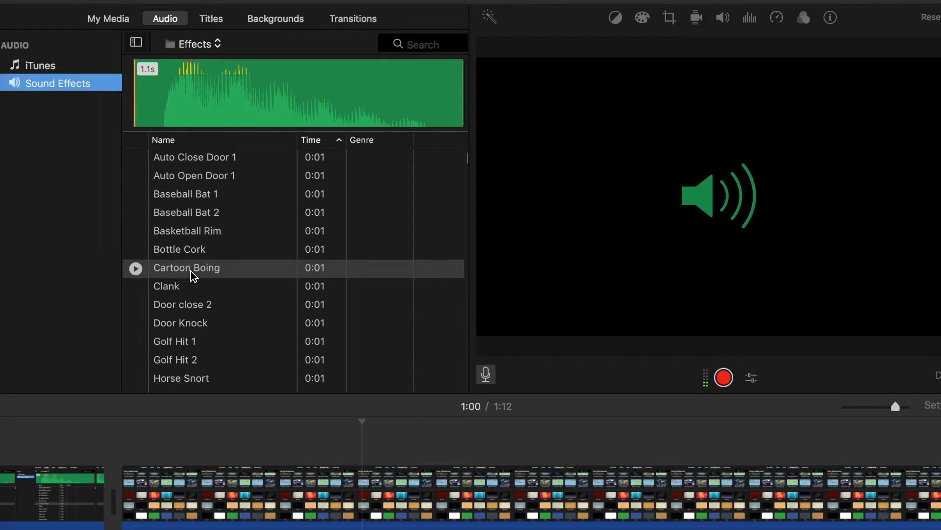
click(136, 269)
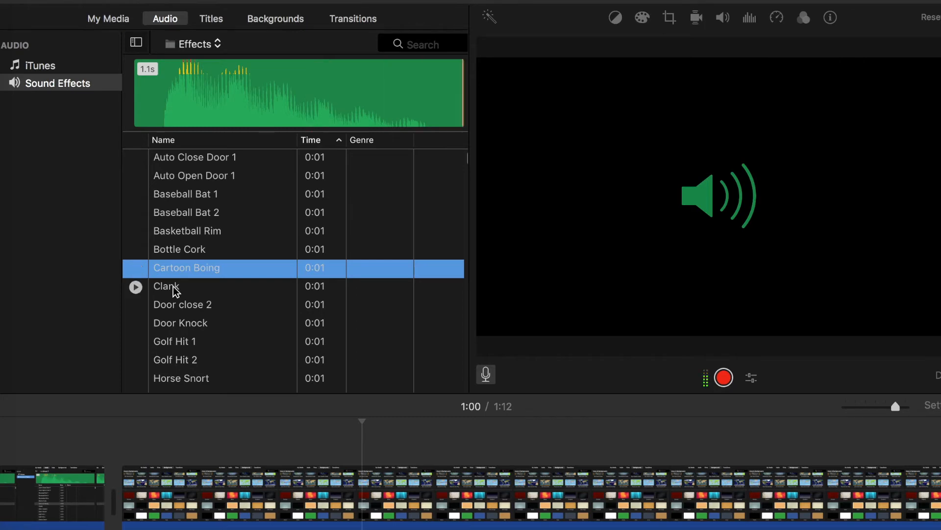
scroll(174, 290, down, 15)
scroll(174, 290, down, 20)
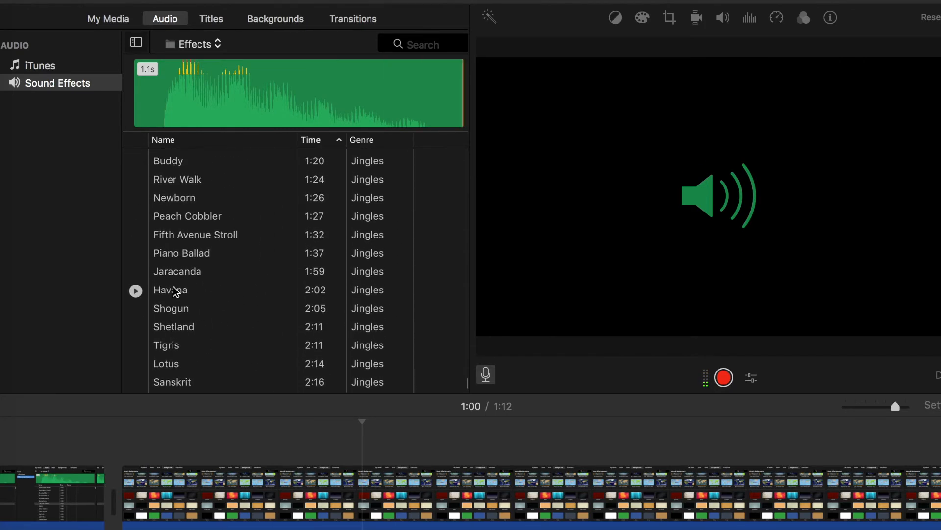
click(136, 364)
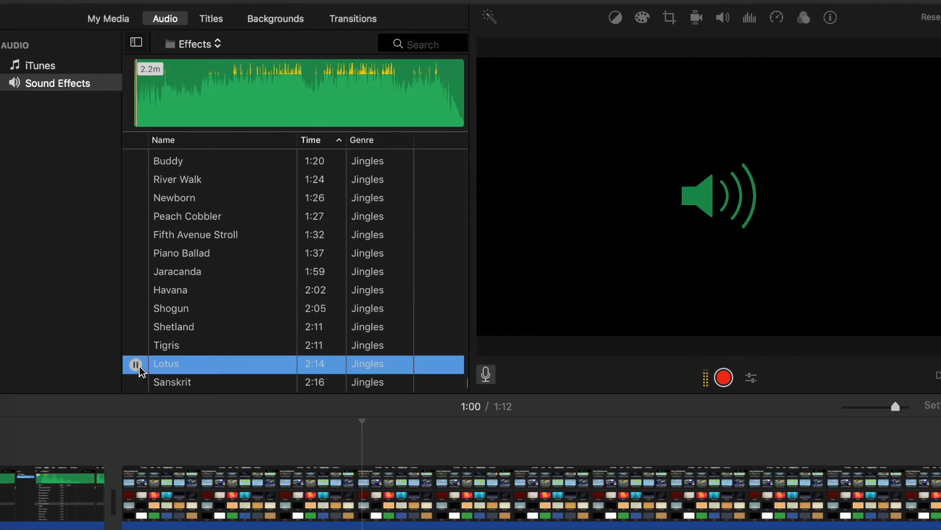
click(137, 367)
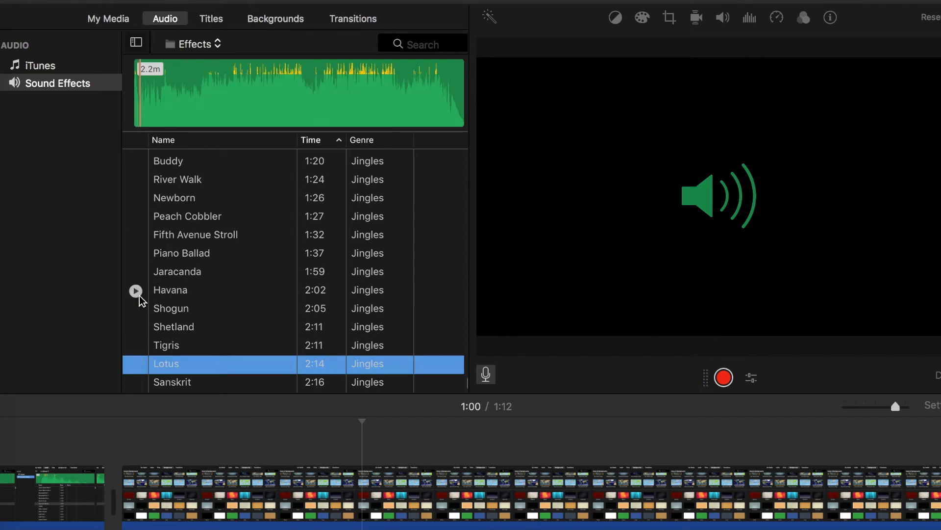
click(136, 272)
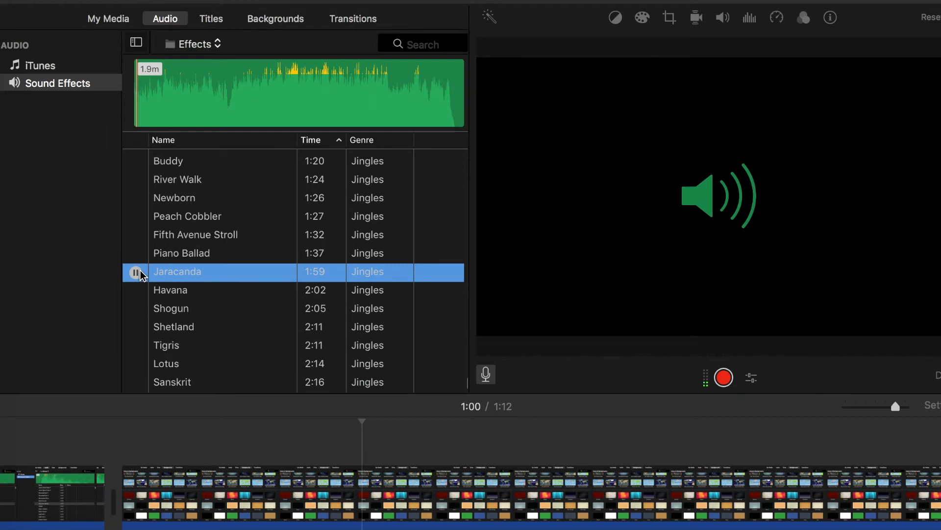
click(137, 273)
Step: Add the Piano Ballad jingle beneath the backgrounds screenshot clip, lower its volume to 63 %, and play it
click(168, 257)
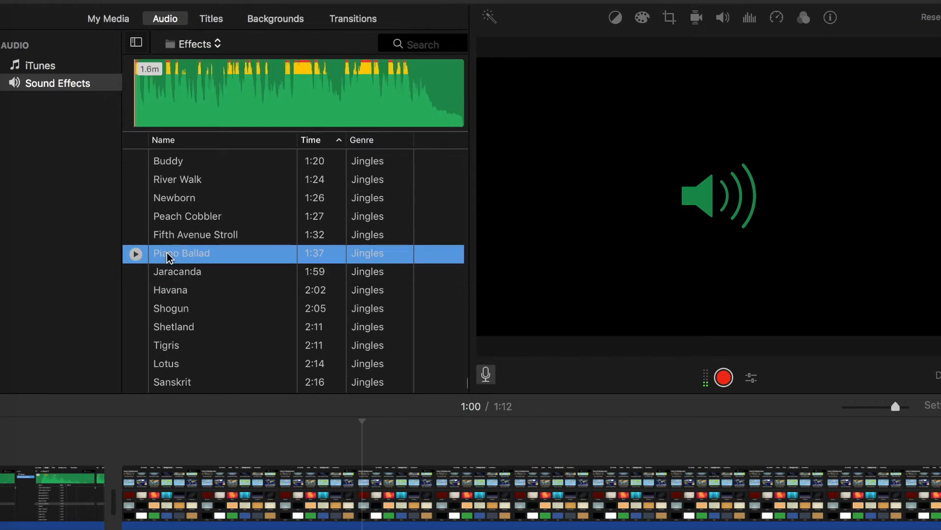
drag(168, 257, 149, 525)
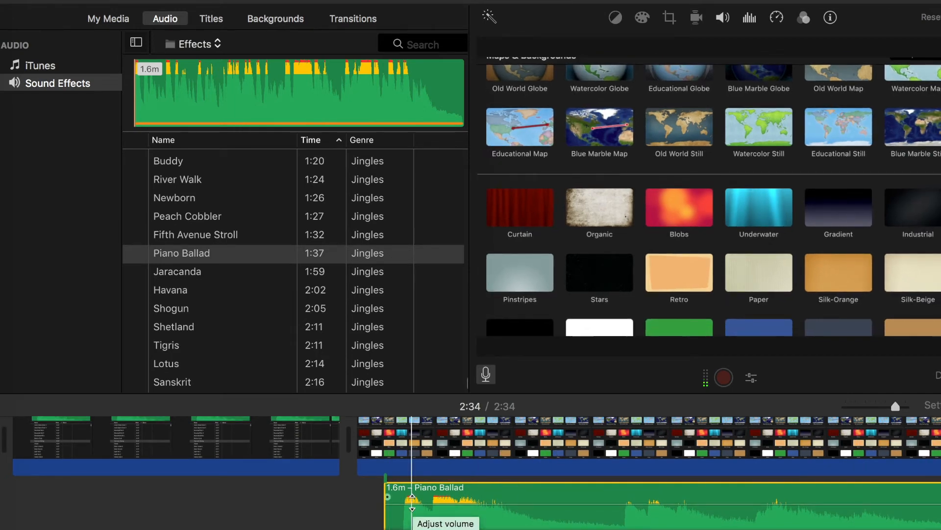
drag(411, 502, 414, 507)
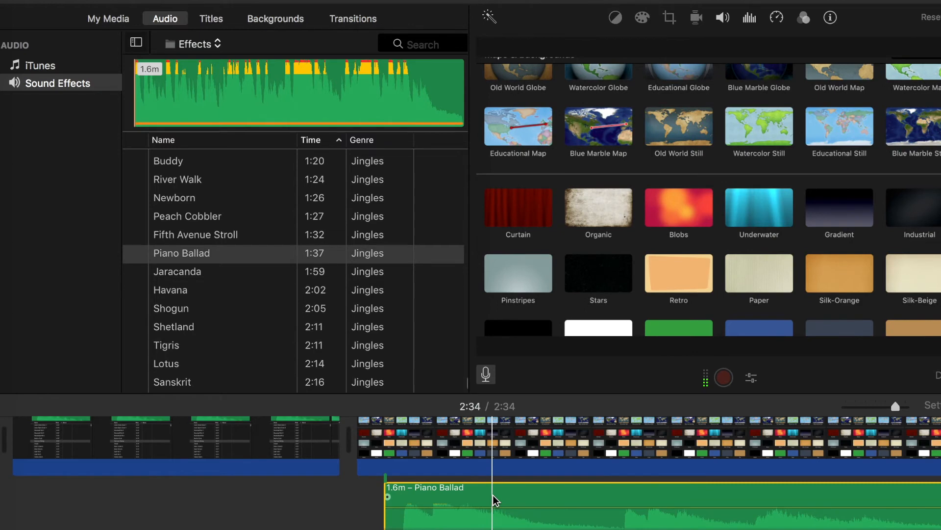
click(723, 20)
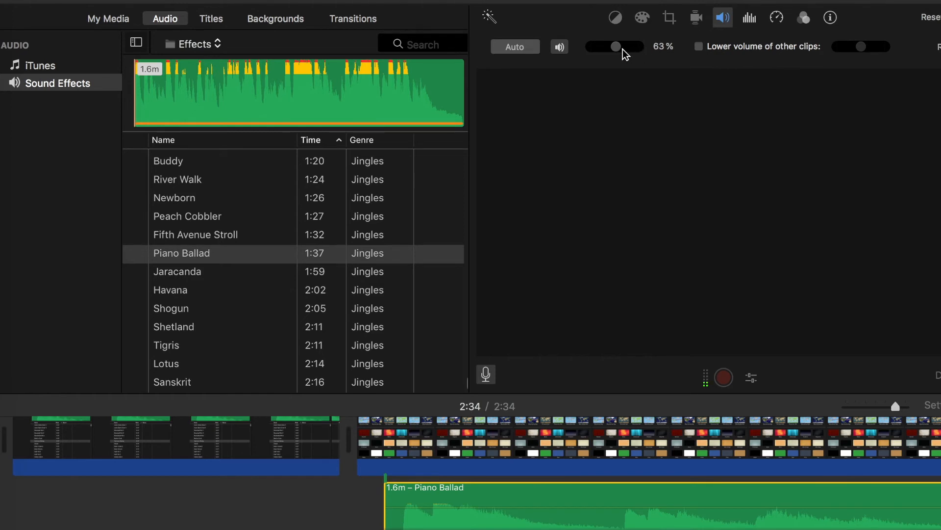
mouse_move(616, 49)
mouse_down()
mouse_move(598, 49)
mouse_move(626, 49)
mouse_move(615, 49)
mouse_up()
key(space)
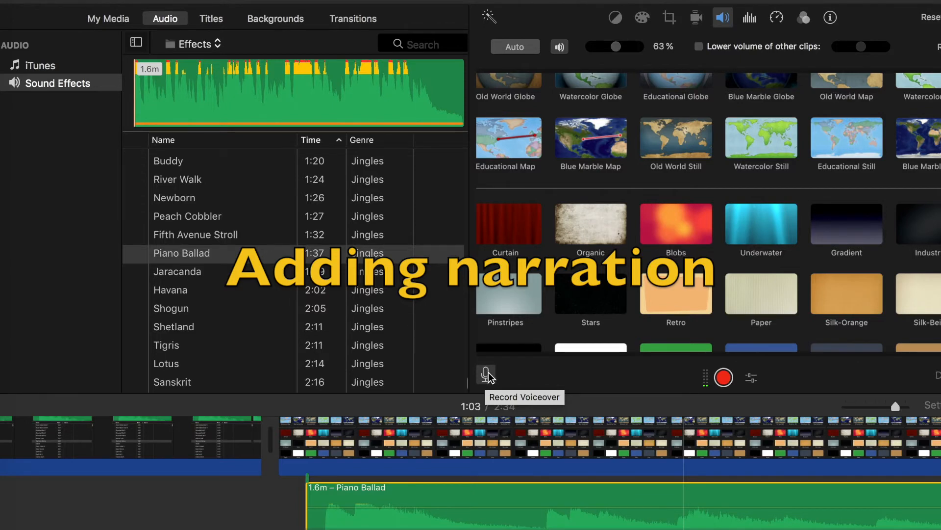
Step: Record a voiceover of about 5.1 s over the Piano Ballad music from 1:03 and play it back
click(487, 375)
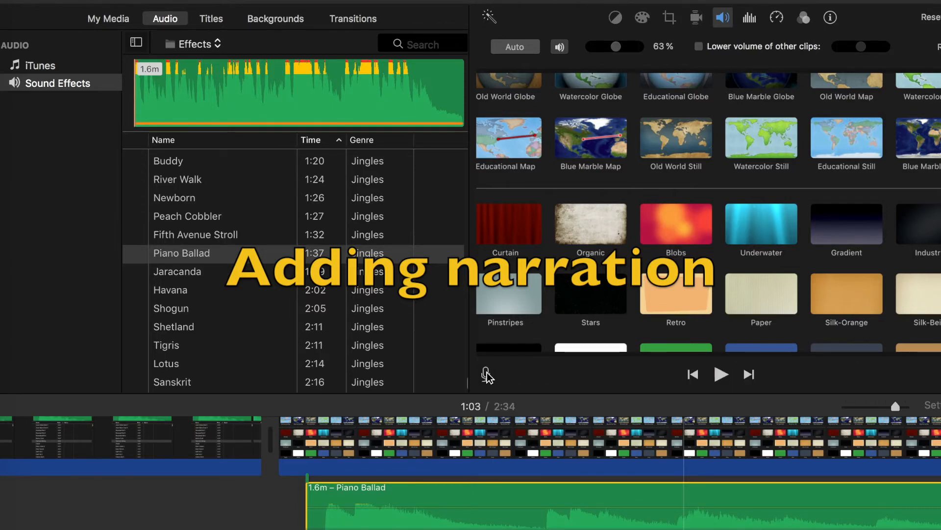
click(486, 375)
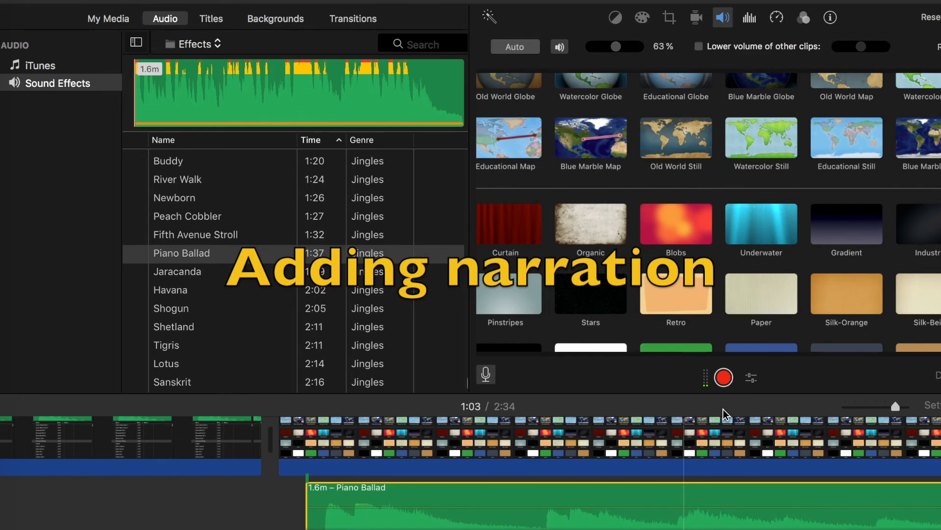
click(723, 378)
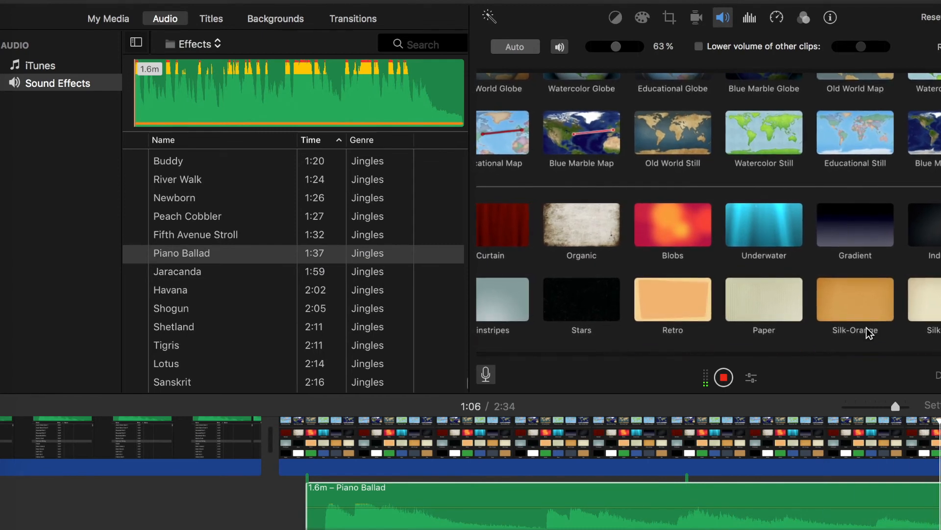
click(723, 378)
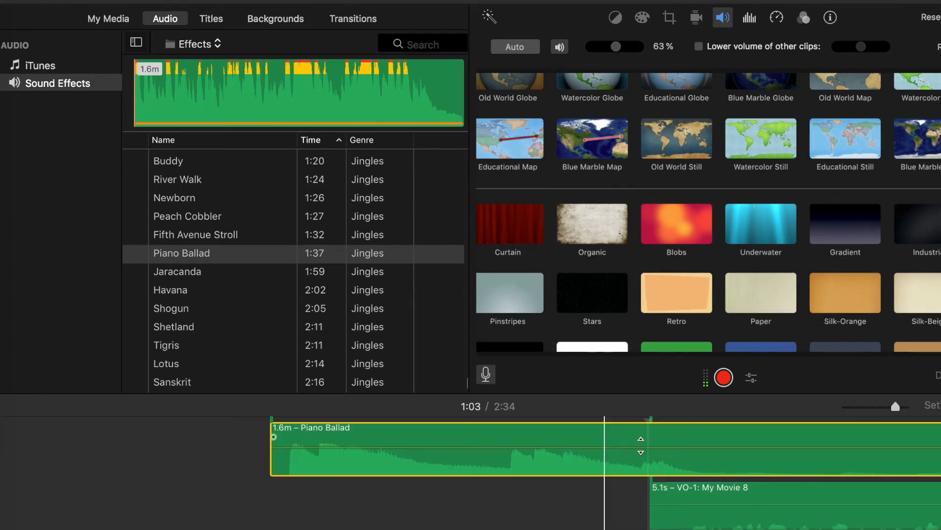
mouse_move(895, 405)
mouse_down()
mouse_move(865, 405)
mouse_move(886, 404)
mouse_up()
key(space)
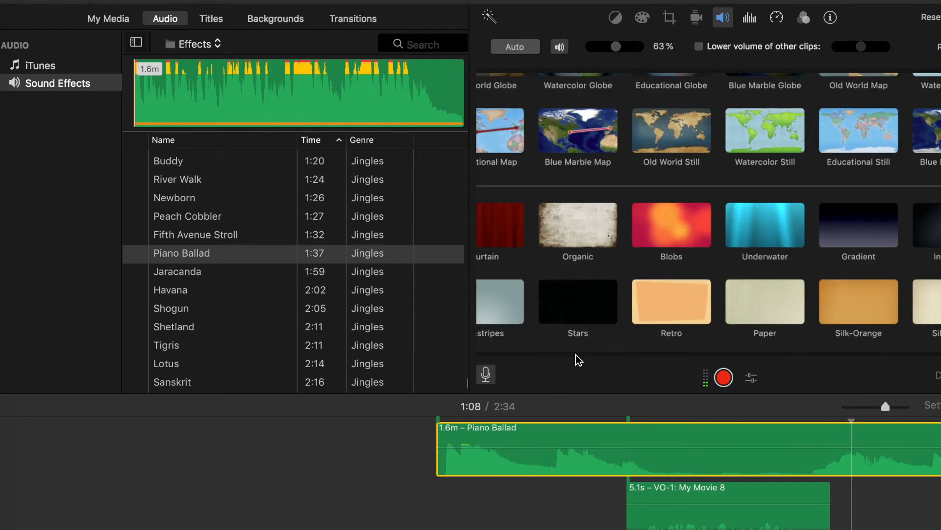
Step: Listen to the voiceover with Lower volume of other clips turned off, and turn the option back on
click(667, 505)
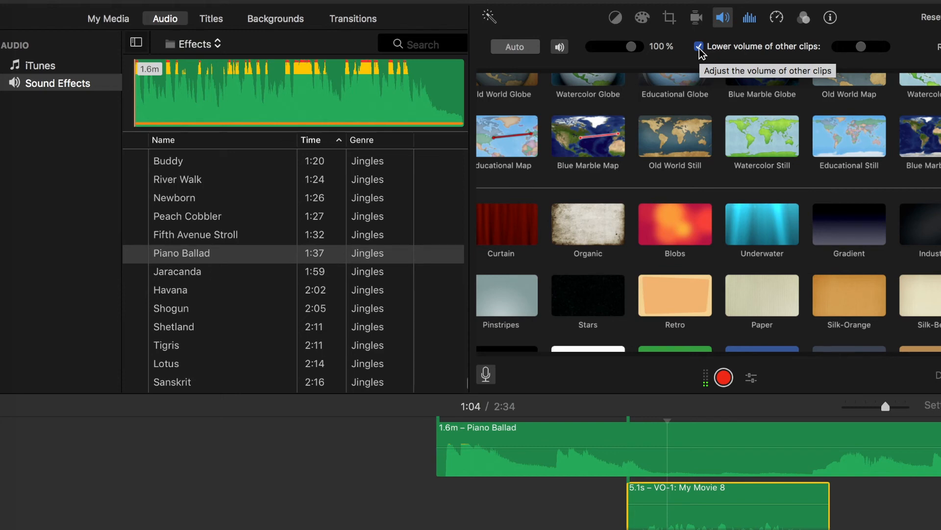
click(699, 46)
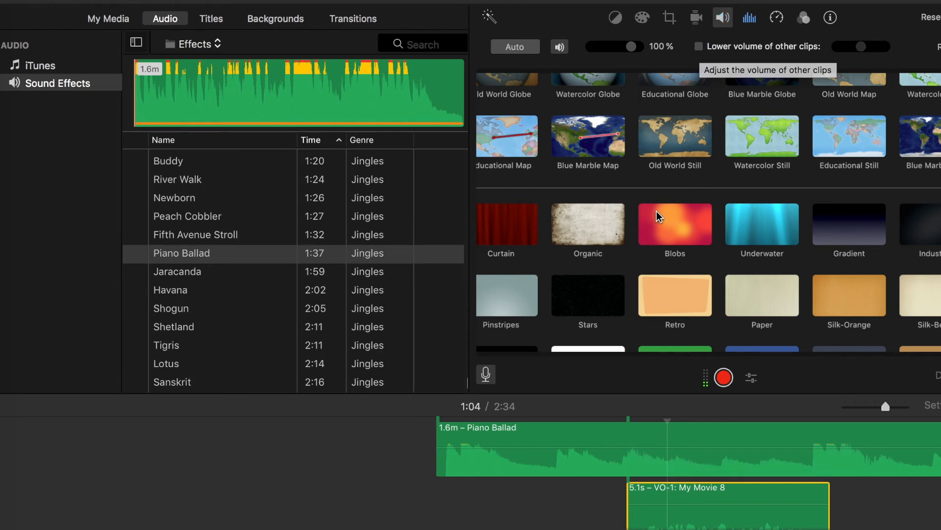
key(space)
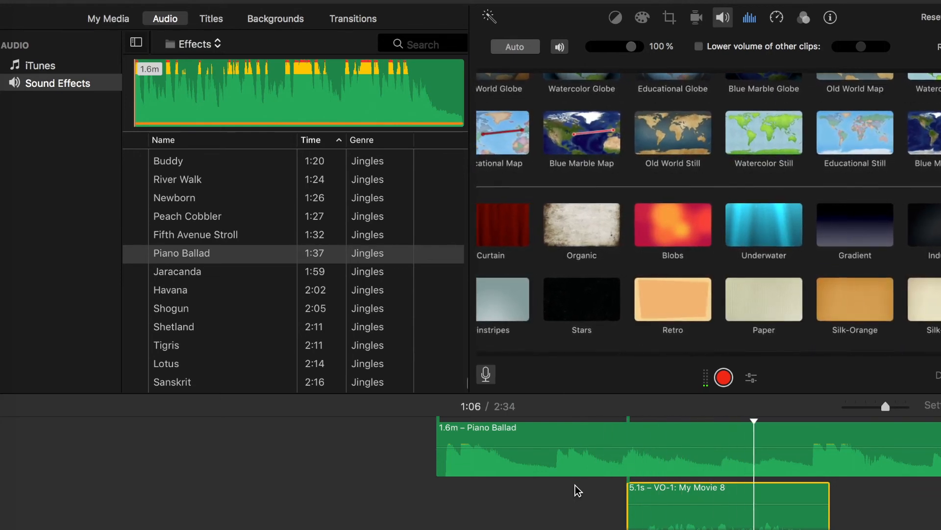
click(699, 48)
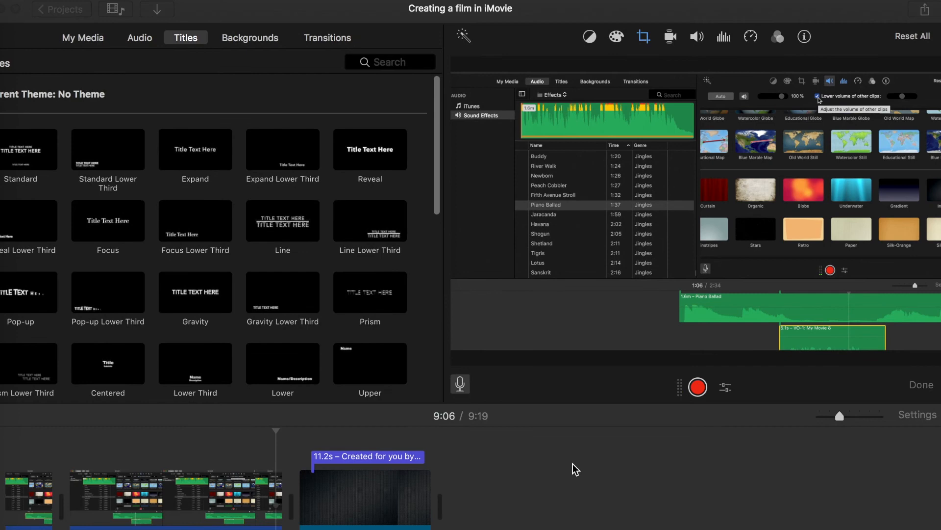
Step: Export the finished film to the Desktop as a video and audio file named "Creating a film in iMovie" at 1080p, High quality
click(927, 14)
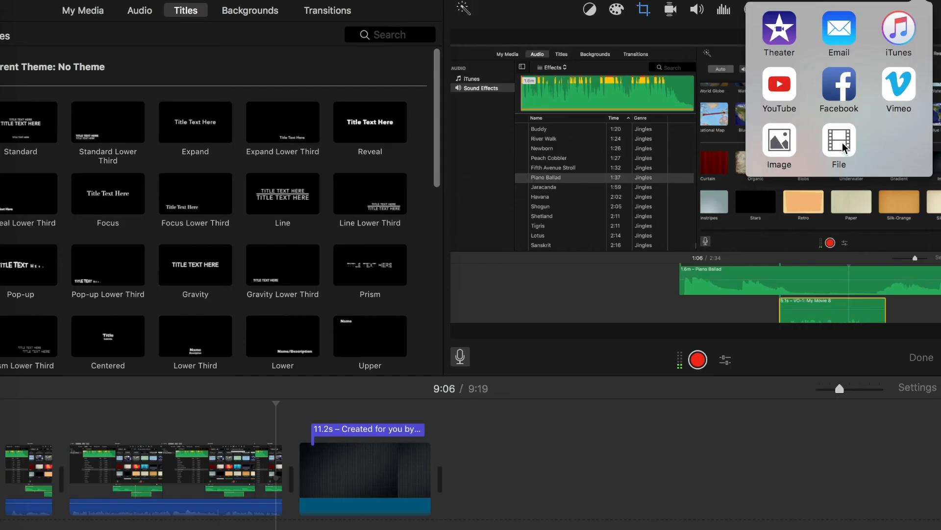
click(500, 440)
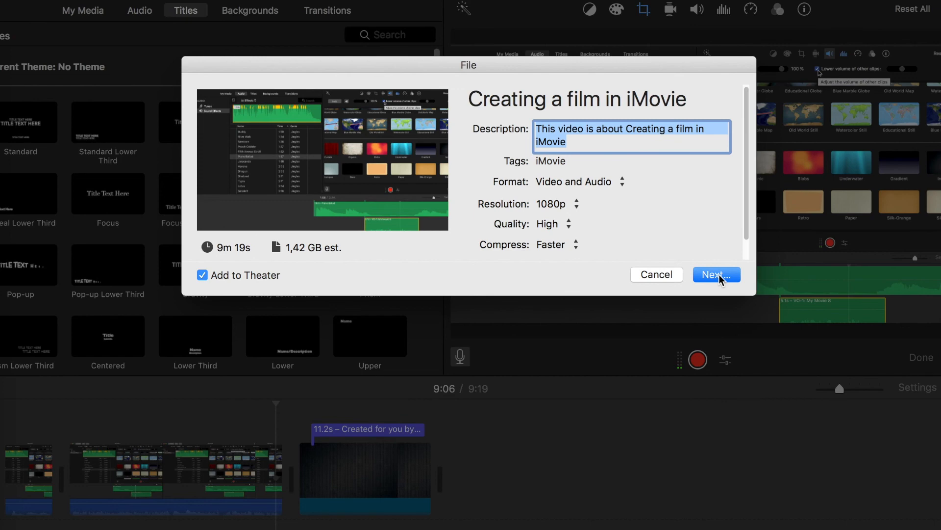
click(719, 274)
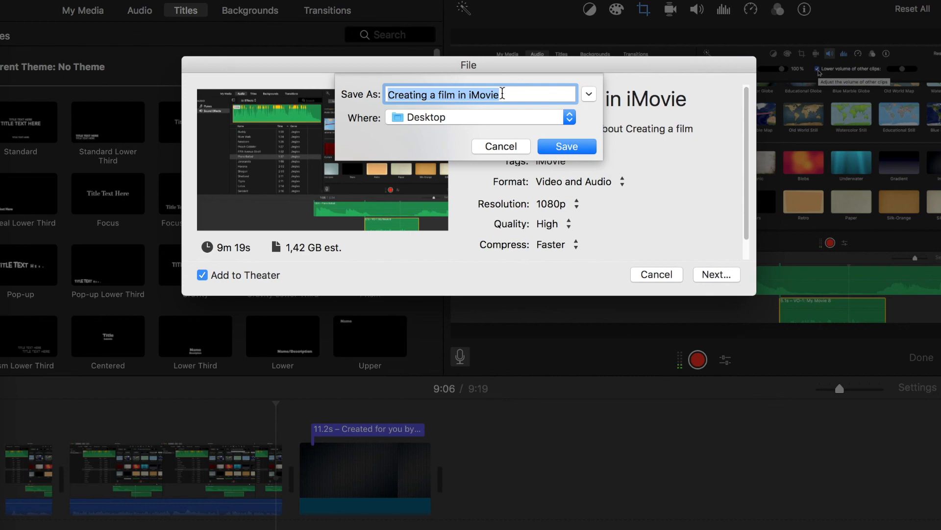
click(569, 147)
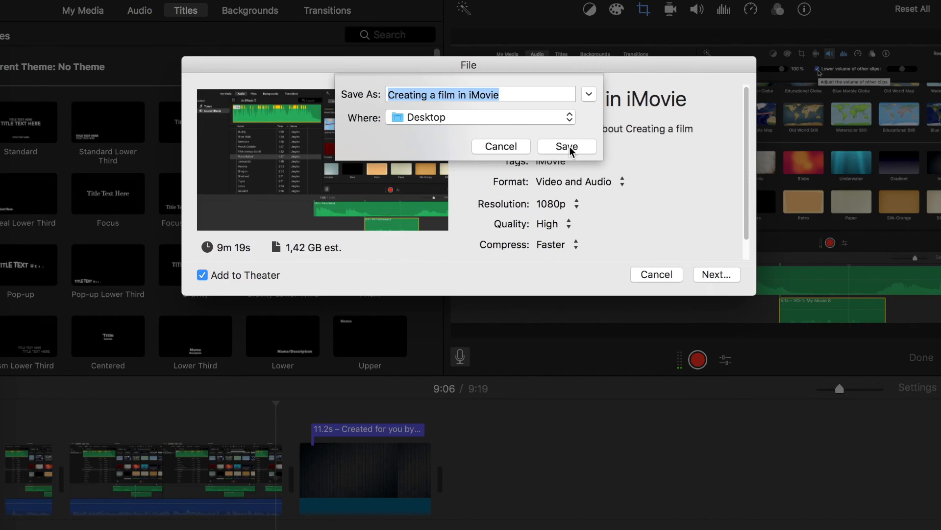